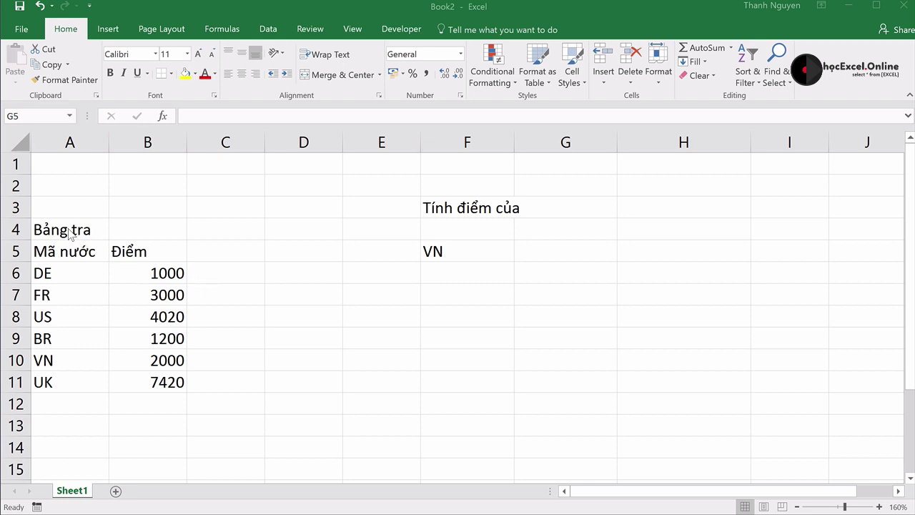
- Review the Mã nước and Điểm headers, the Tính điểm của label and the VN code in F5
{"action": "left_click", "coordinate": [104, 249]}
{"action": "left_click", "coordinate": [133, 249]}
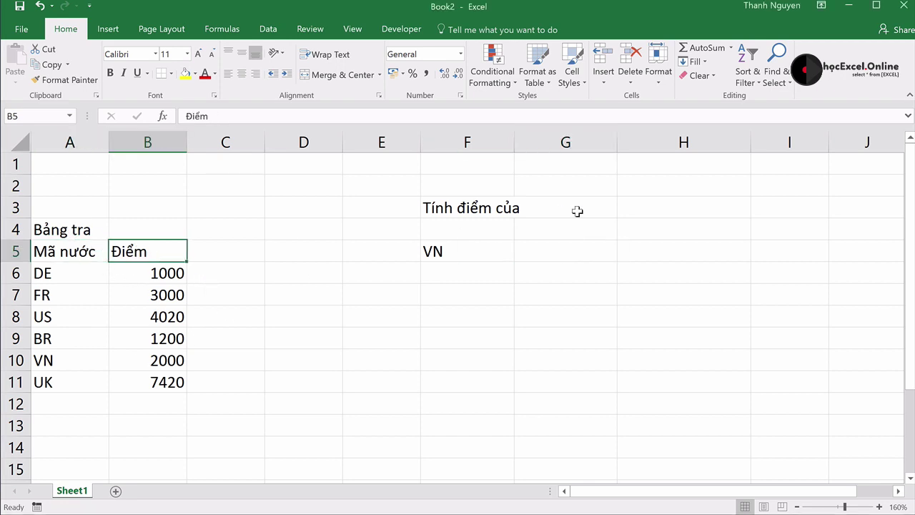
{"action": "left_click", "coordinate": [462, 209]}
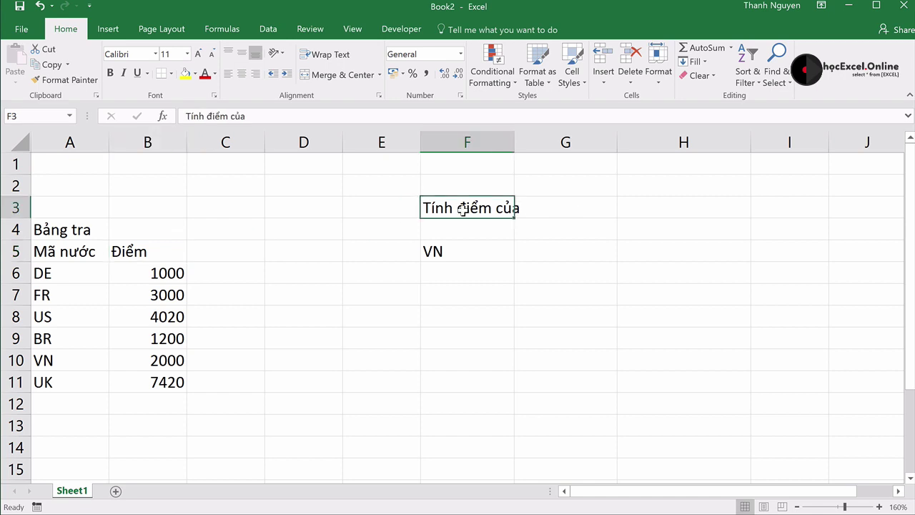
{"action": "left_click", "coordinate": [455, 252]}
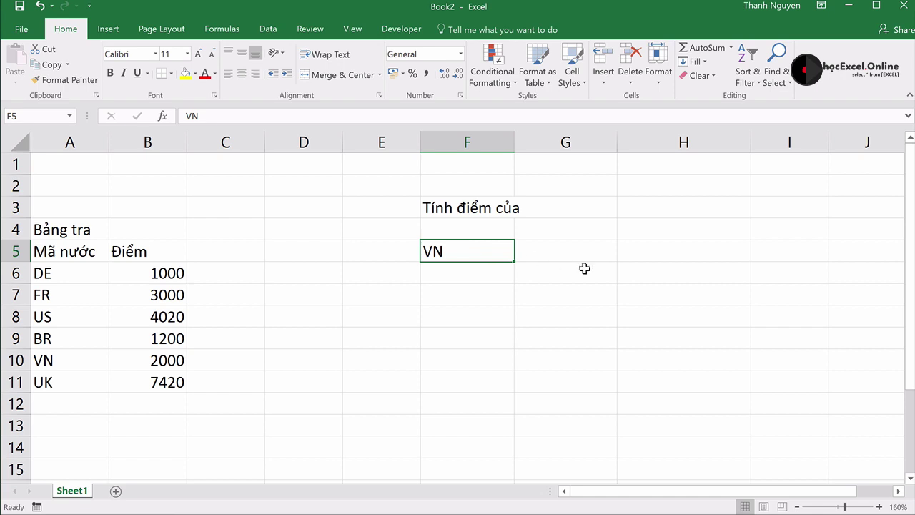
- Enter =VLOOKUP(F5,A5:B11,2,FALSE) in G5, returning 2000 for VN
{"action": "left_click", "coordinate": [573, 249]}
{"action": "type", "text": "="}
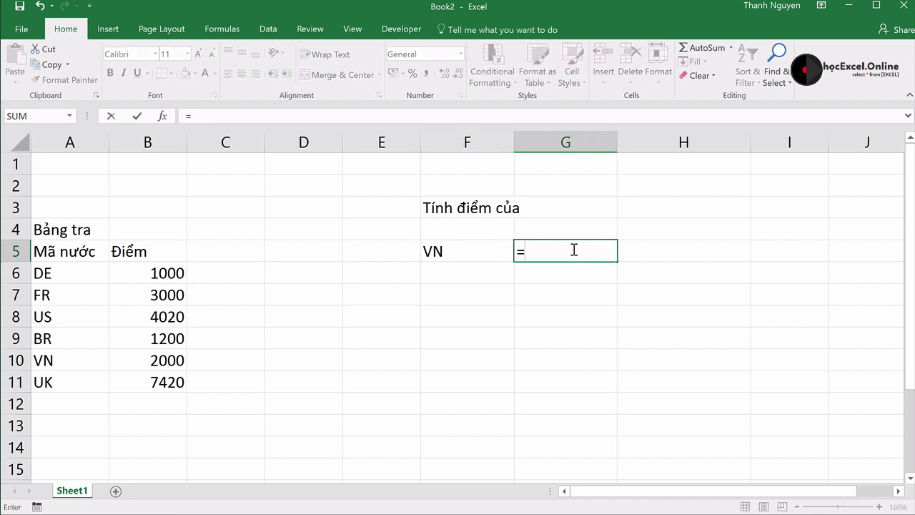
{"action": "type", "text": "vlo"}
{"action": "key", "text": "Tab"}
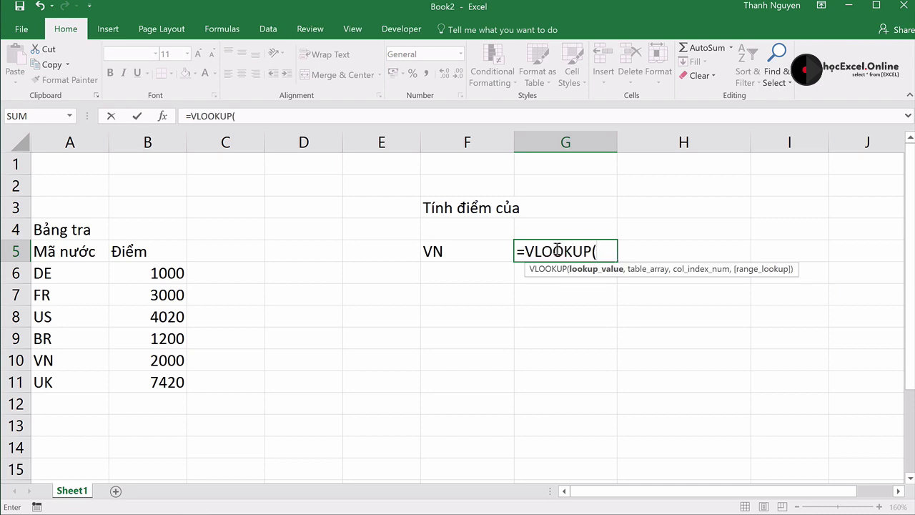
{"action": "left_click", "coordinate": [443, 252]}
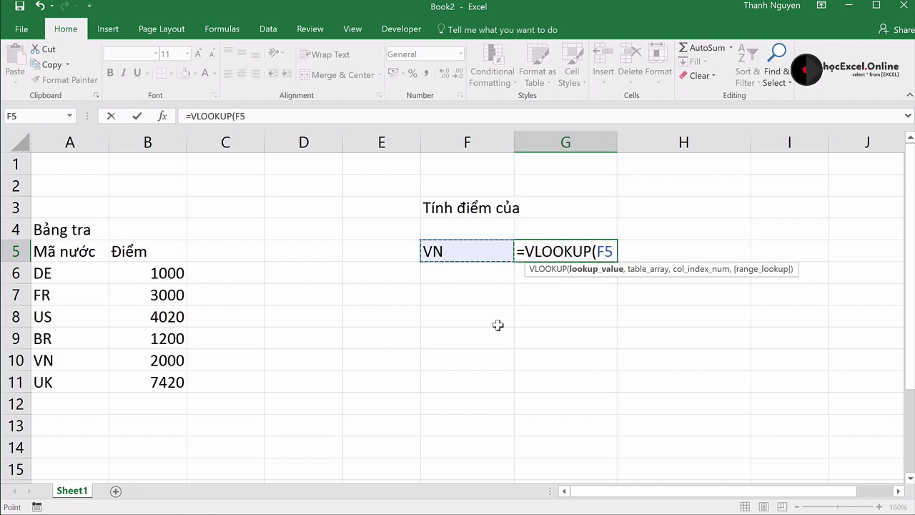
{"action": "type", "text": ","}
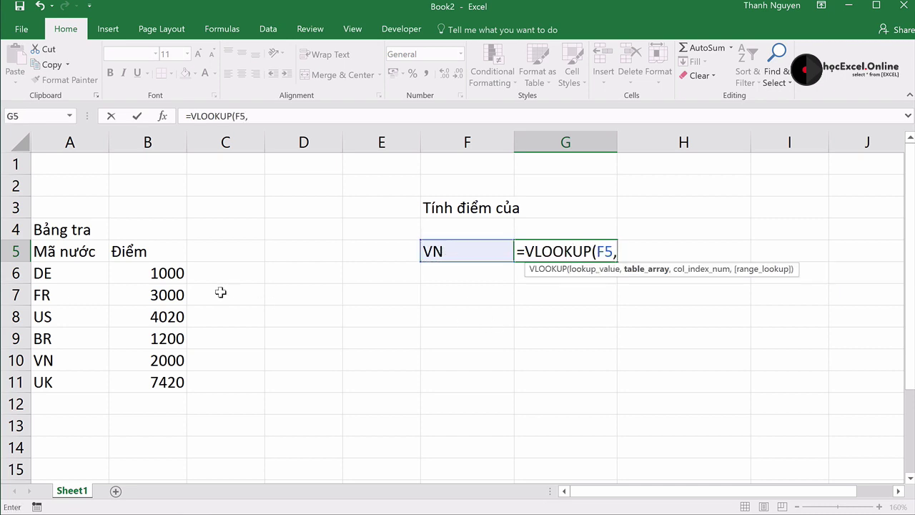
{"action": "left_click", "coordinate": [46, 251]}
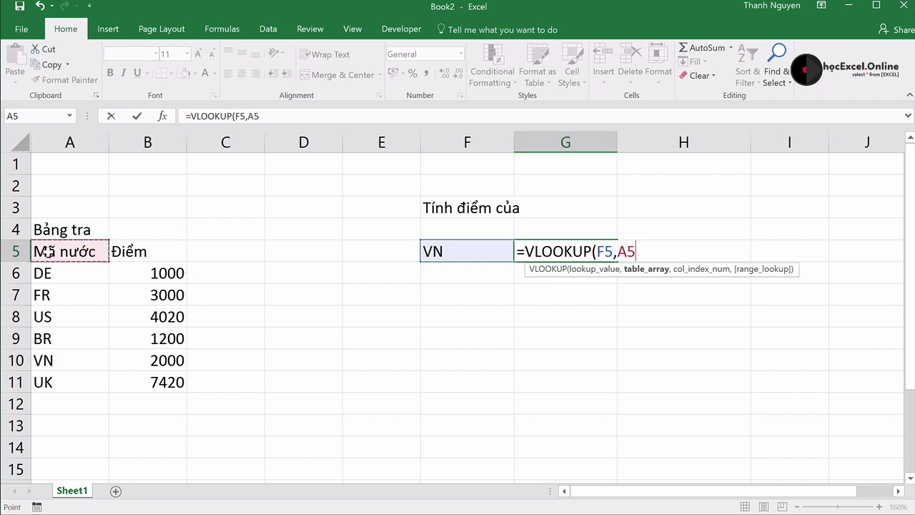
{"action": "mouse_move", "coordinate": [46, 252]}
{"action": "left_mouse_down"}
{"action": "mouse_move", "coordinate": [144, 364]}
{"action": "mouse_move", "coordinate": [145, 379]}
{"action": "left_mouse_up"}
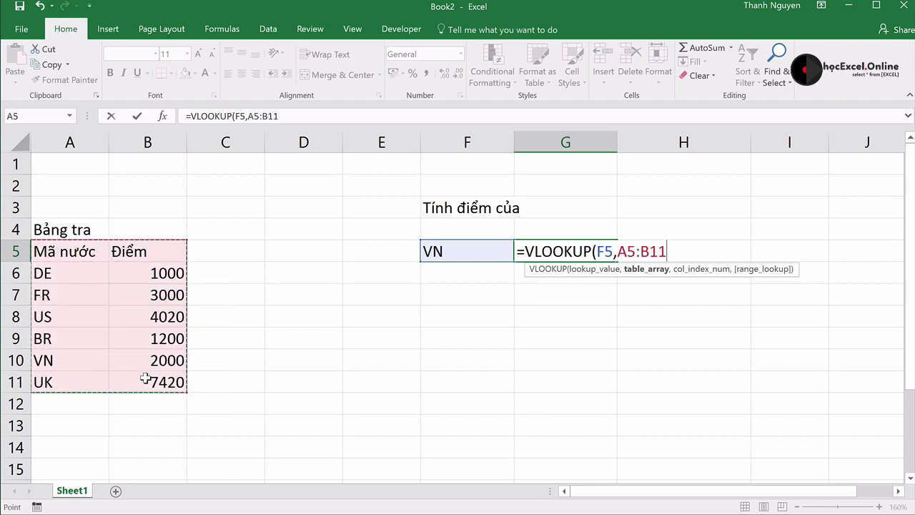
{"action": "type", "text": ","}
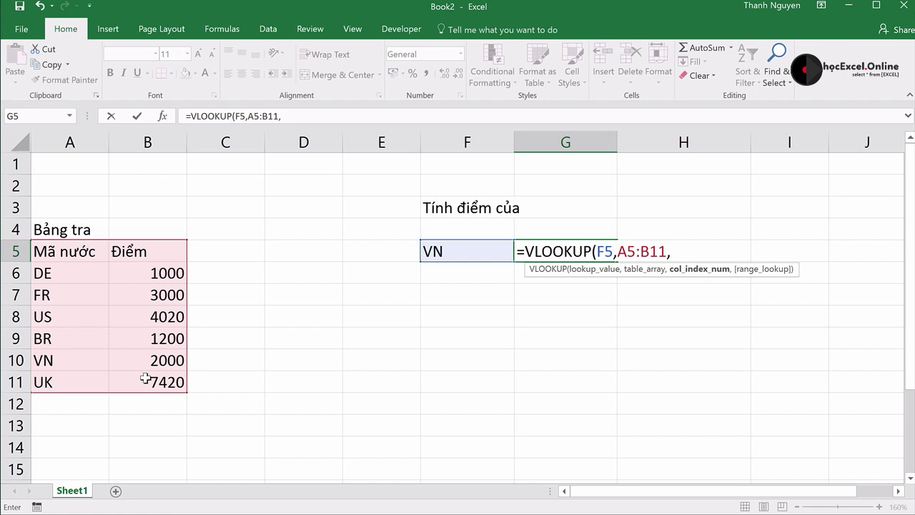
{"action": "type", "text": "2"}
{"action": "type", "text": ","}
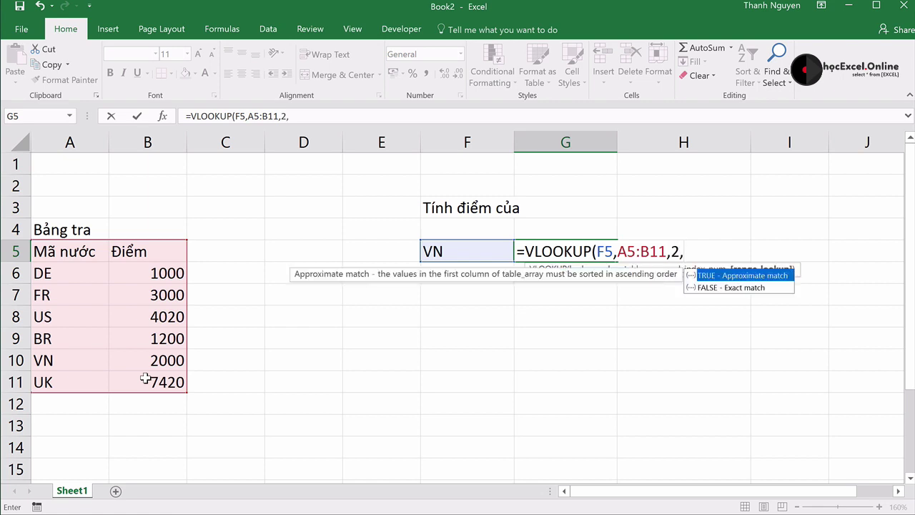
{"action": "type", "text": "FALSE"}
{"action": "key", "text": "Return"}
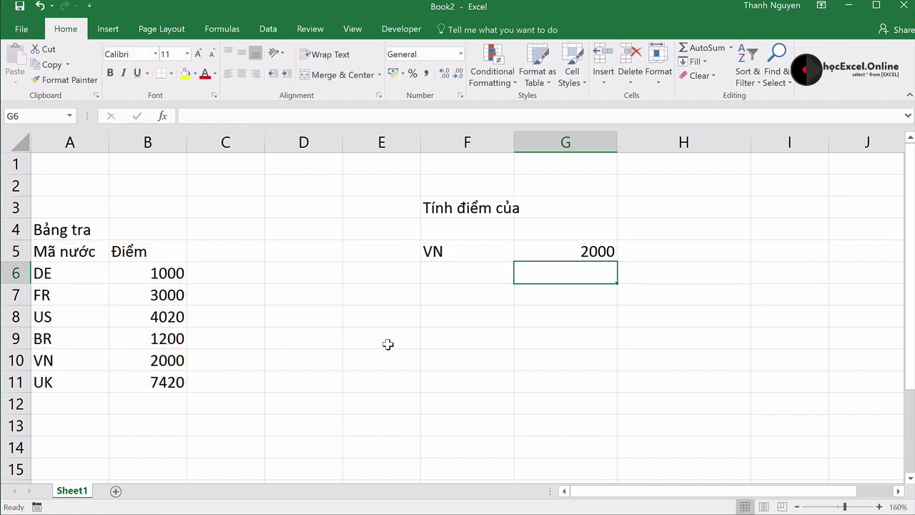
{"action": "left_click", "coordinate": [557, 252]}
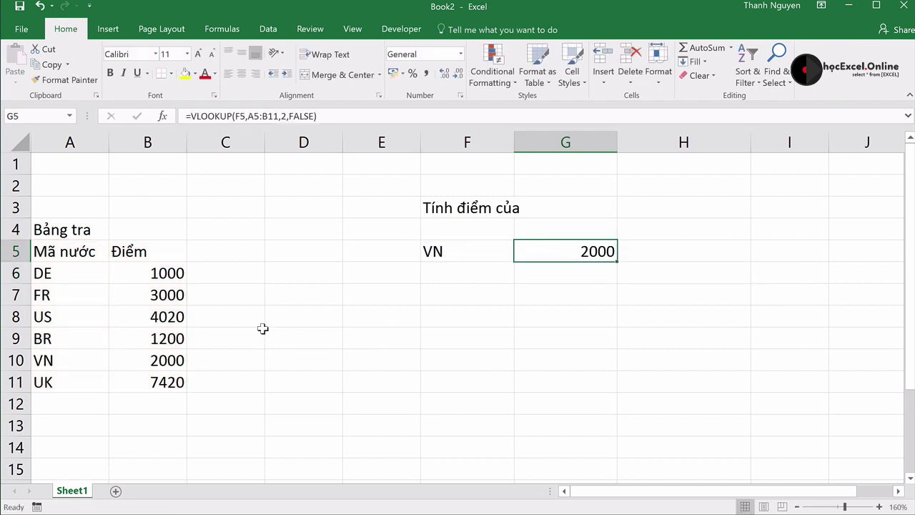
- Enter =INDEX(B6:B11,MATCH(F5,A6:A11,0)) in G6 with exact match 0, returning 2000
{"action": "left_click", "coordinate": [537, 275]}
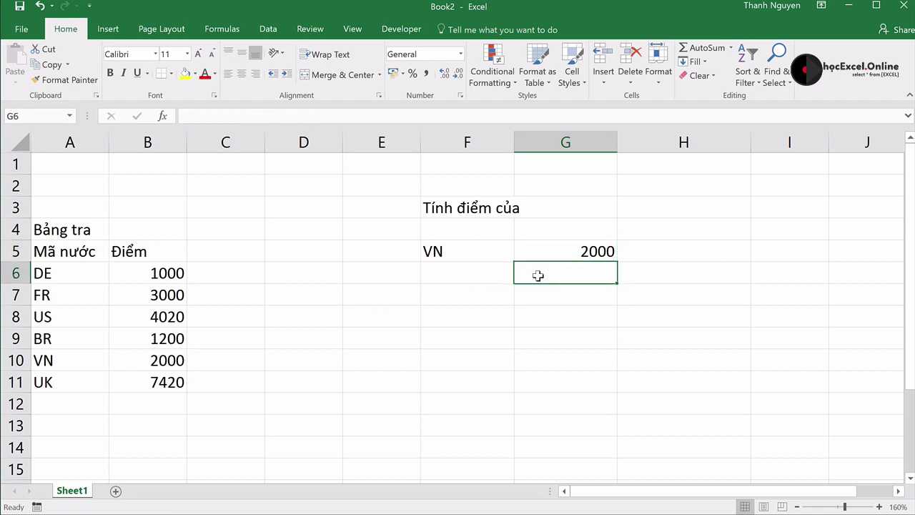
{"action": "type", "text": "="}
{"action": "type", "text": "inde"}
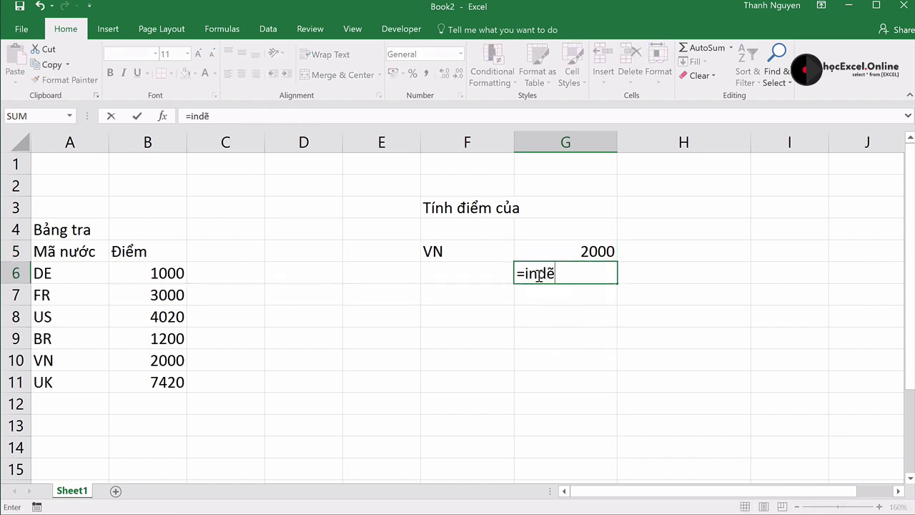
{"action": "type", "text": "x("}
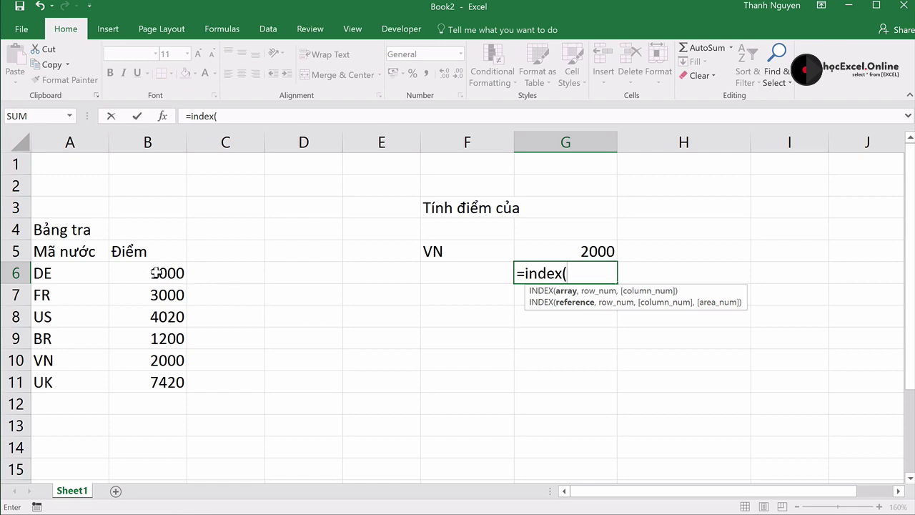
{"action": "left_click_drag", "start_coordinate": [156, 272], "coordinate": [156, 377]}
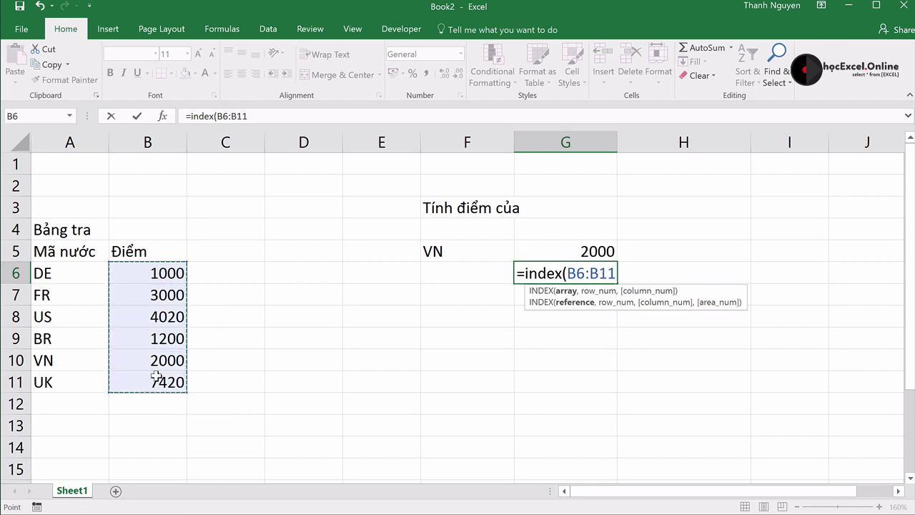
{"action": "type", "text": ","}
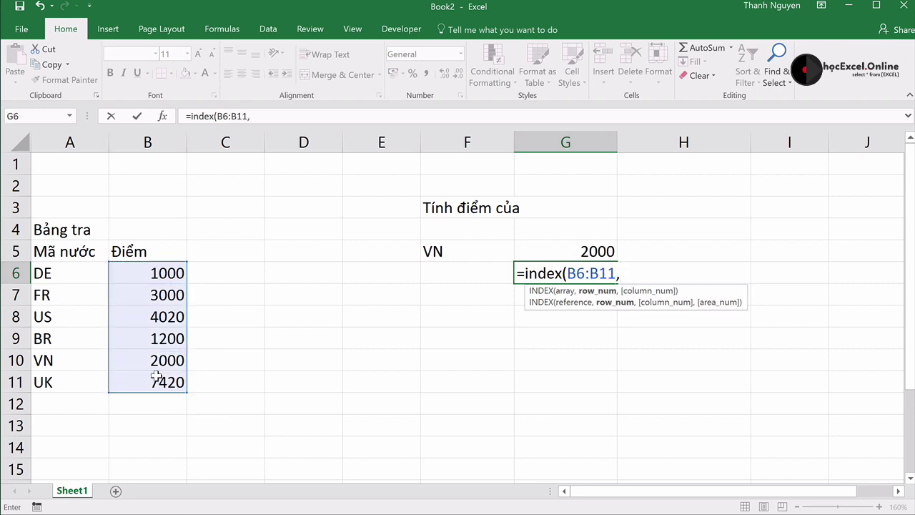
{"action": "type", "text": "match"}
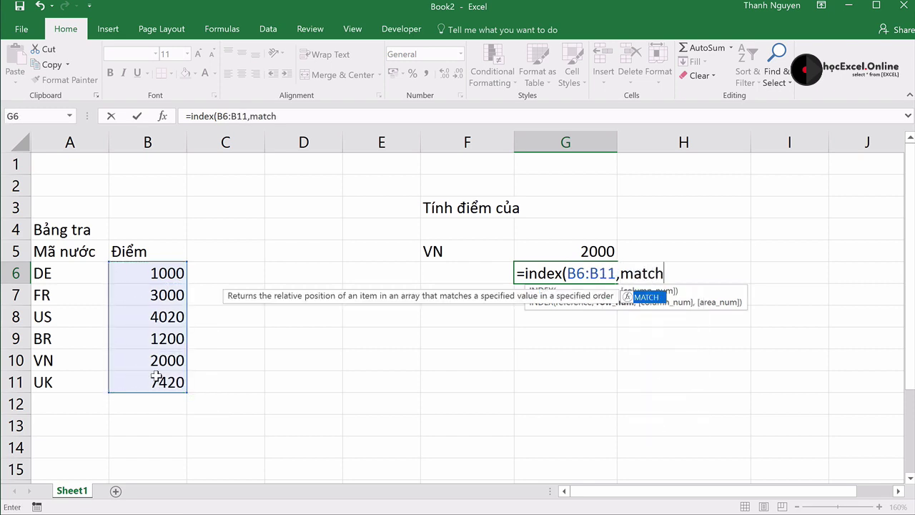
{"action": "type", "text": "("}
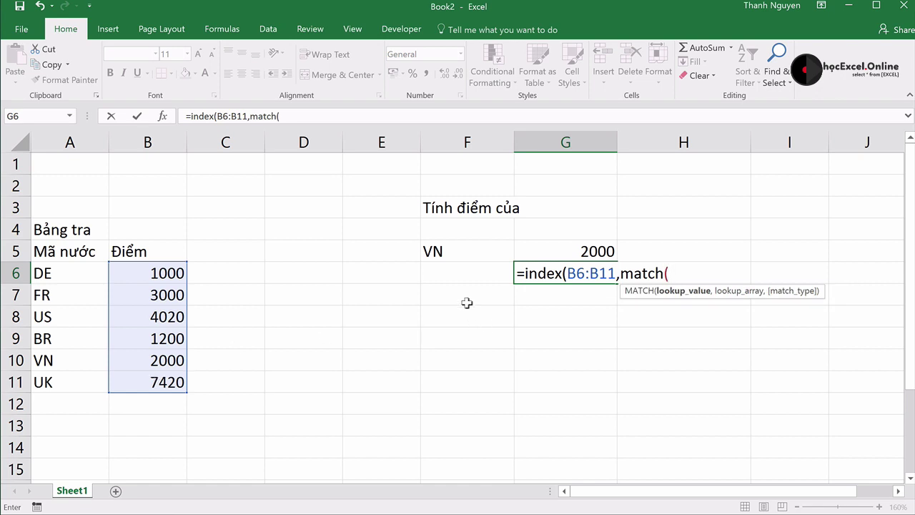
{"action": "left_click", "coordinate": [472, 246]}
{"action": "type", "text": ","}
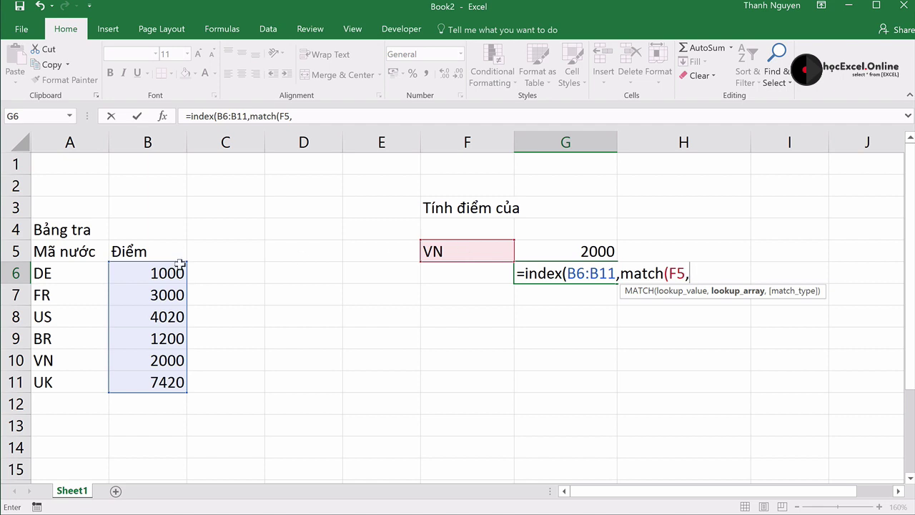
{"action": "left_click_drag", "start_coordinate": [63, 273], "coordinate": [74, 381]}
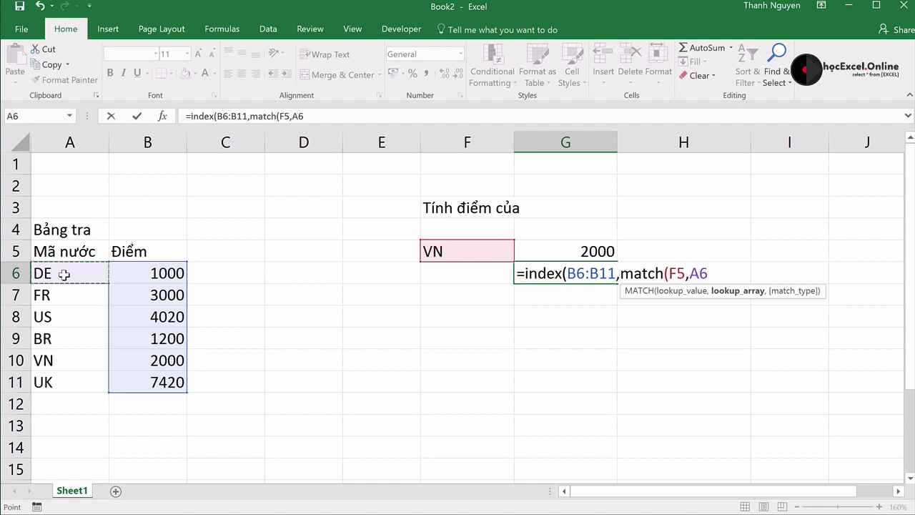
{"action": "type", "text": ":A11,"}
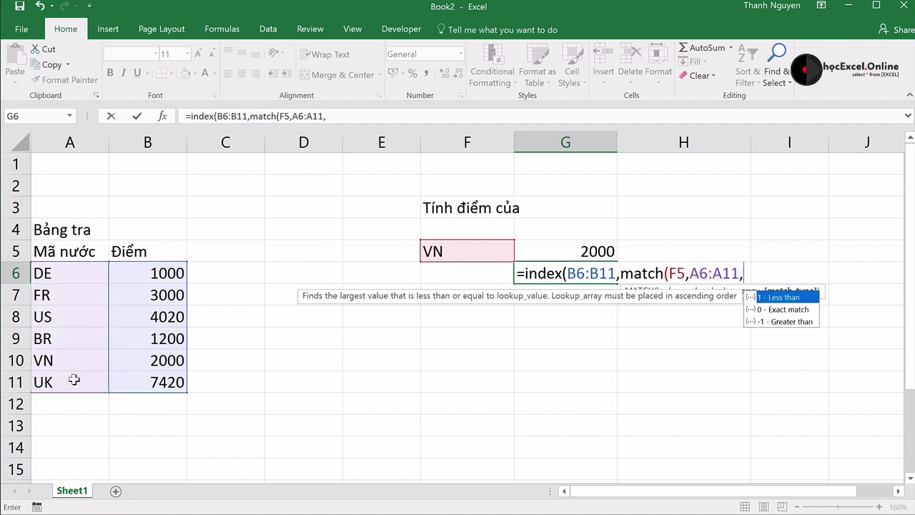
{"action": "key", "text": "Down"}
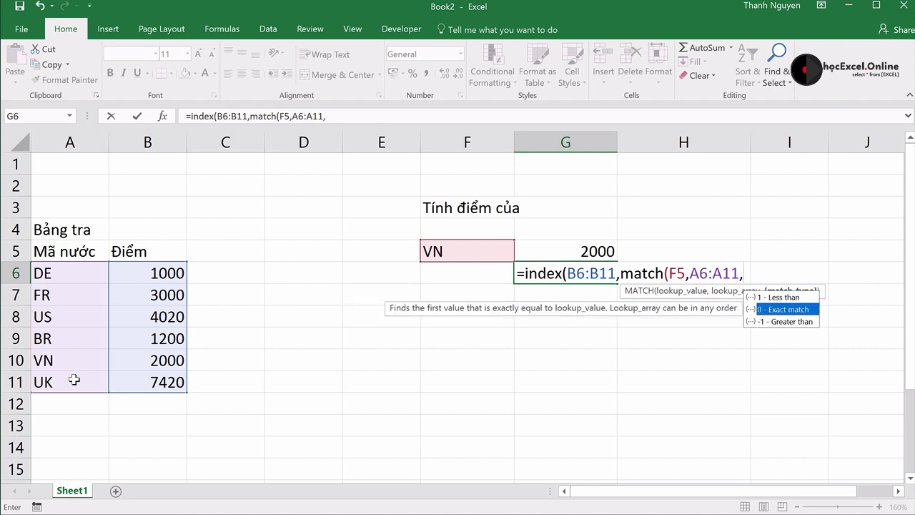
{"action": "key", "text": "Tab"}
{"action": "type", "text": ")"}
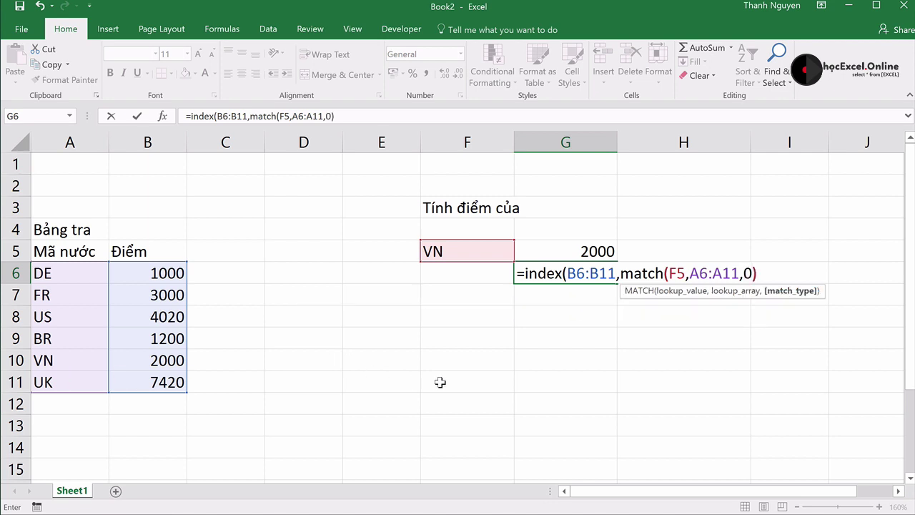
{"action": "type", "text": ")"}
{"action": "key", "text": "Return"}
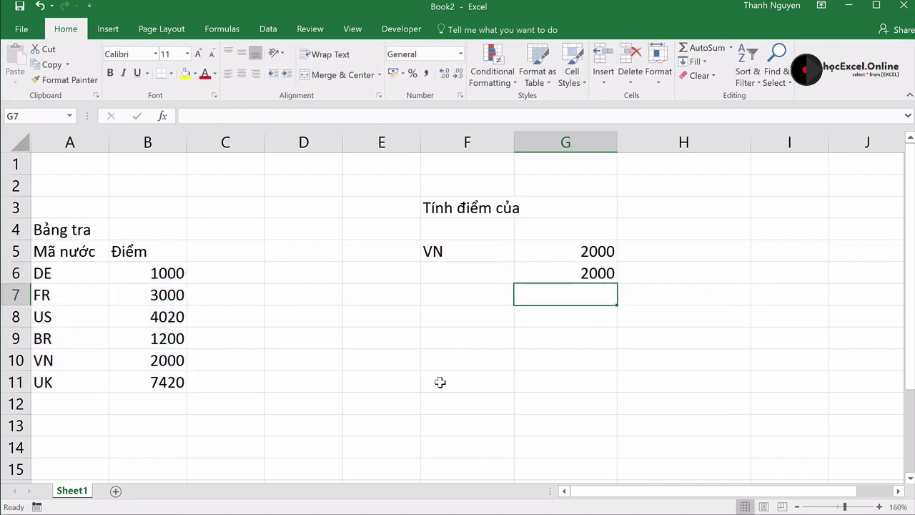
{"action": "left_click", "coordinate": [581, 272]}
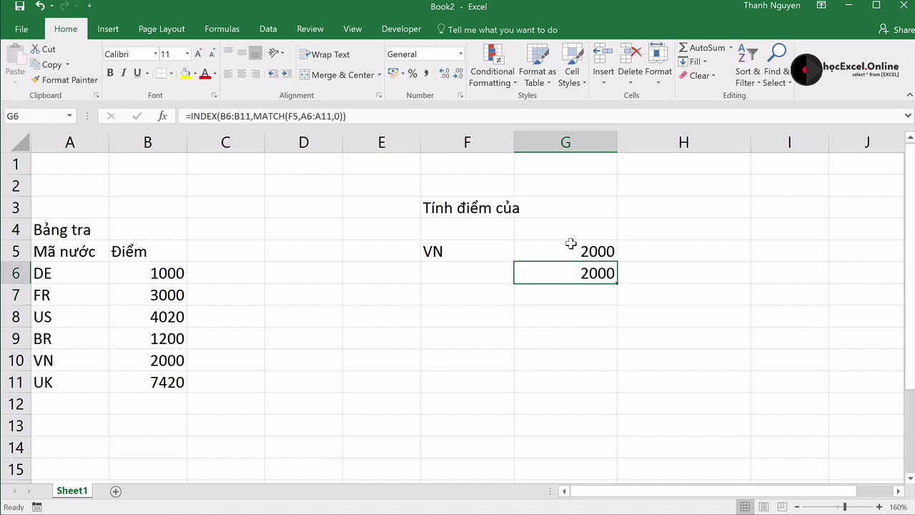
{"action": "left_click", "coordinate": [570, 244]}
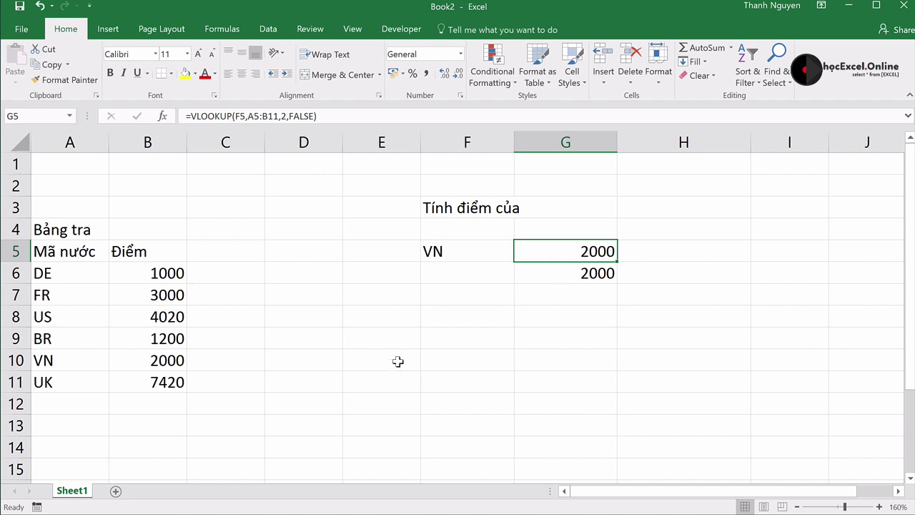
- Add RU with score 10000 in row 12 and change F5's lookup code to RU
{"action": "left_click", "coordinate": [82, 400]}
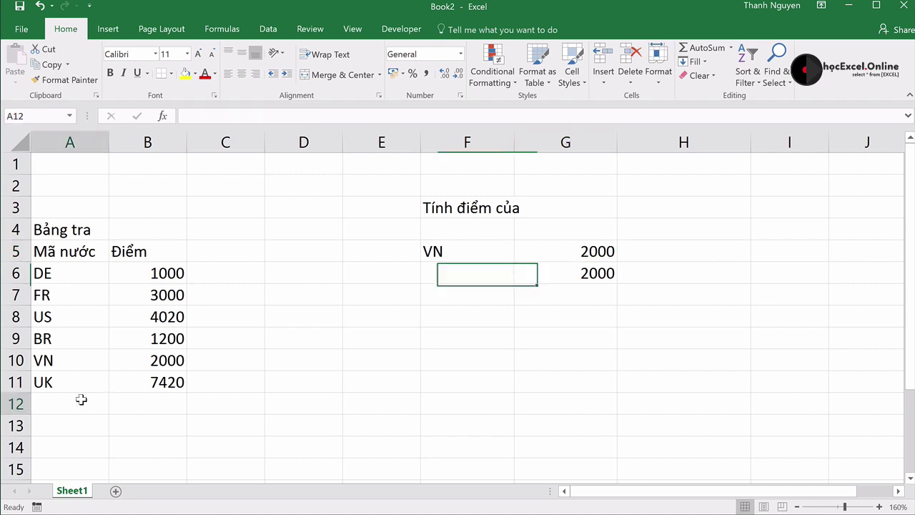
{"action": "type", "text": "RU"}
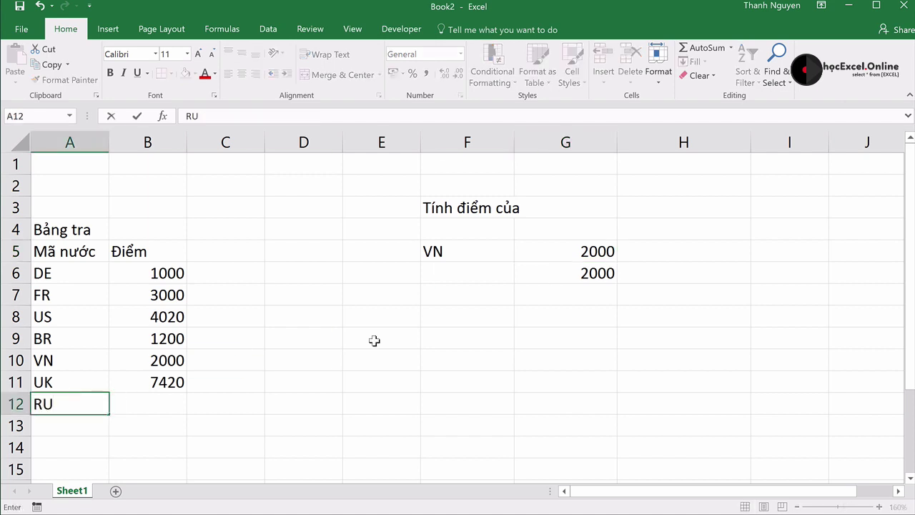
{"action": "key", "text": "Tab"}
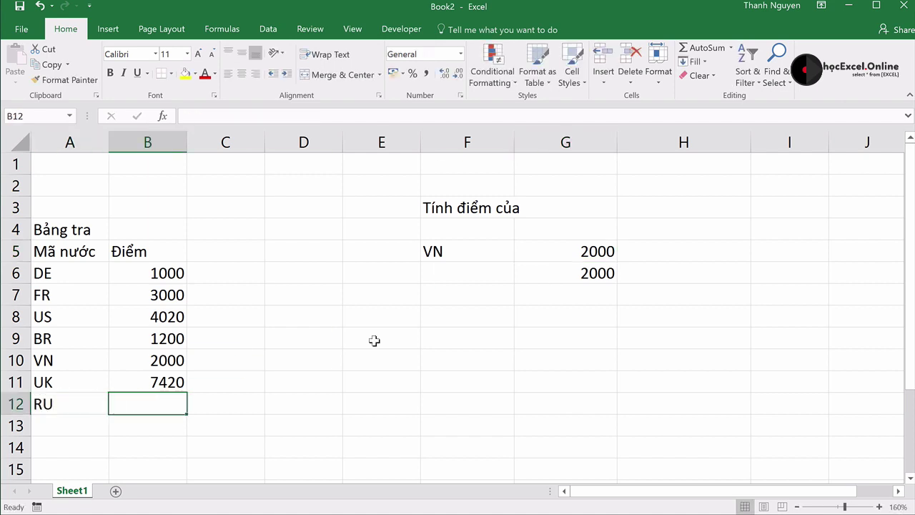
{"action": "type", "text": "10000"}
{"action": "key", "text": "Return"}
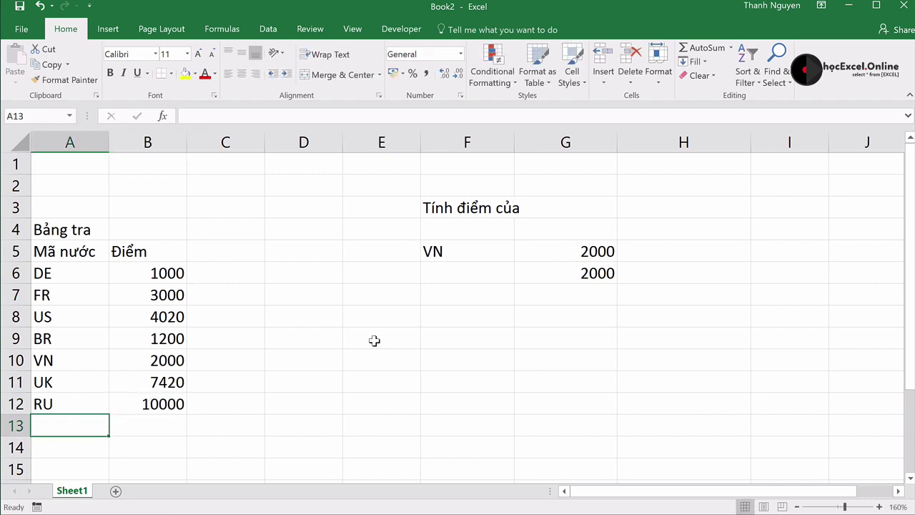
{"action": "left_click", "coordinate": [484, 244]}
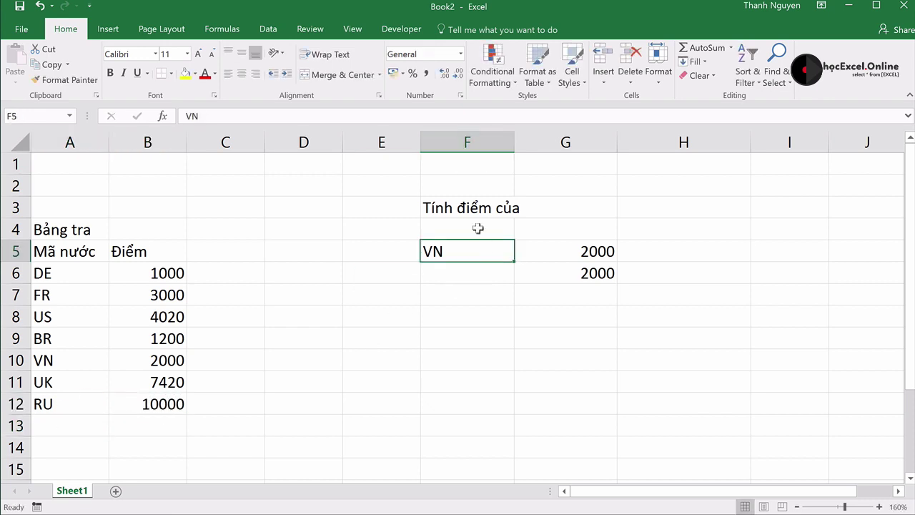
{"action": "type", "text": "RU"}
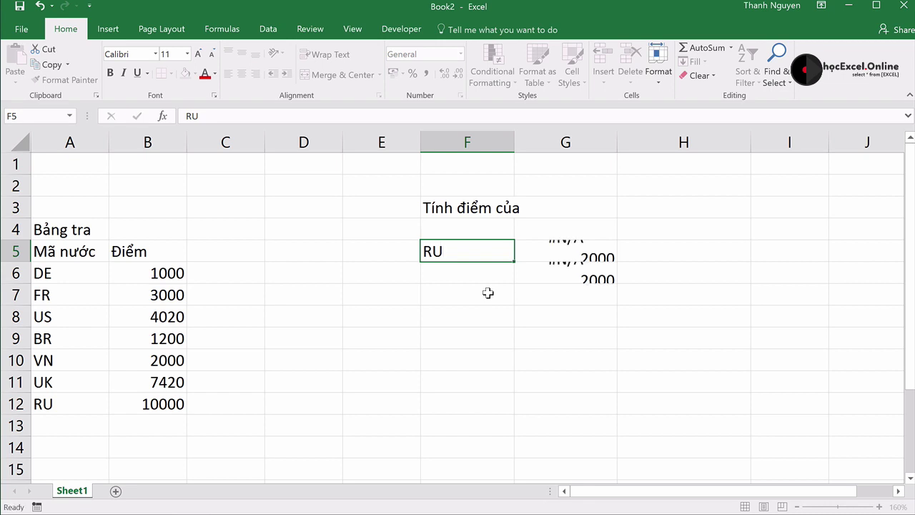
{"action": "key", "text": "Return"}
{"action": "left_click_drag", "start_coordinate": [582, 251], "coordinate": [585, 270]}
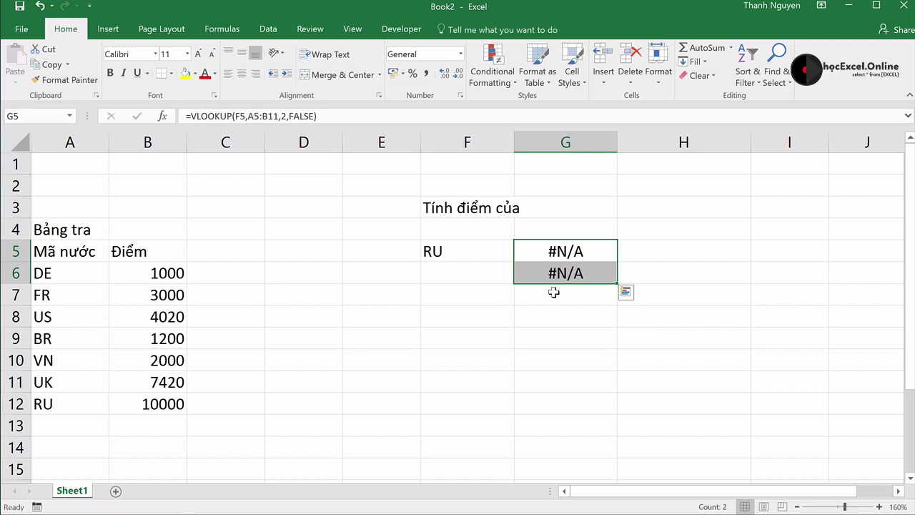
{"action": "left_click", "coordinate": [558, 293]}
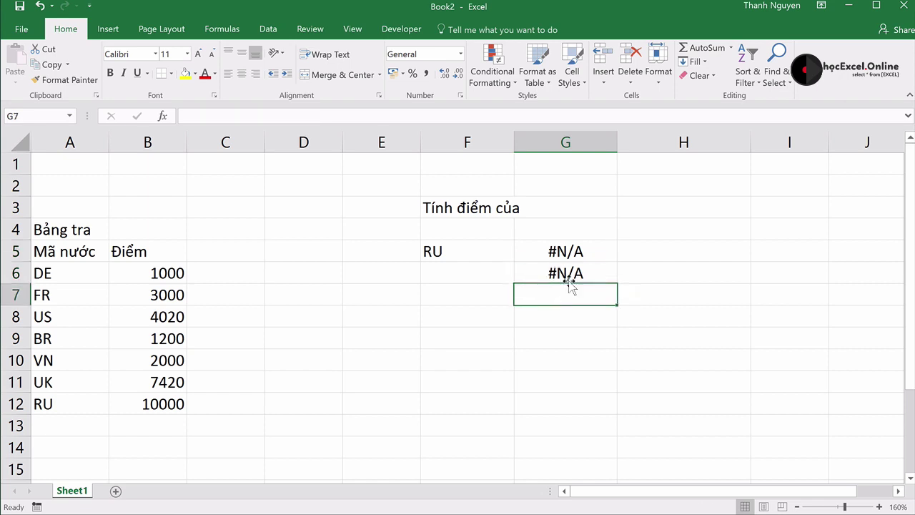
{"action": "left_click", "coordinate": [578, 273]}
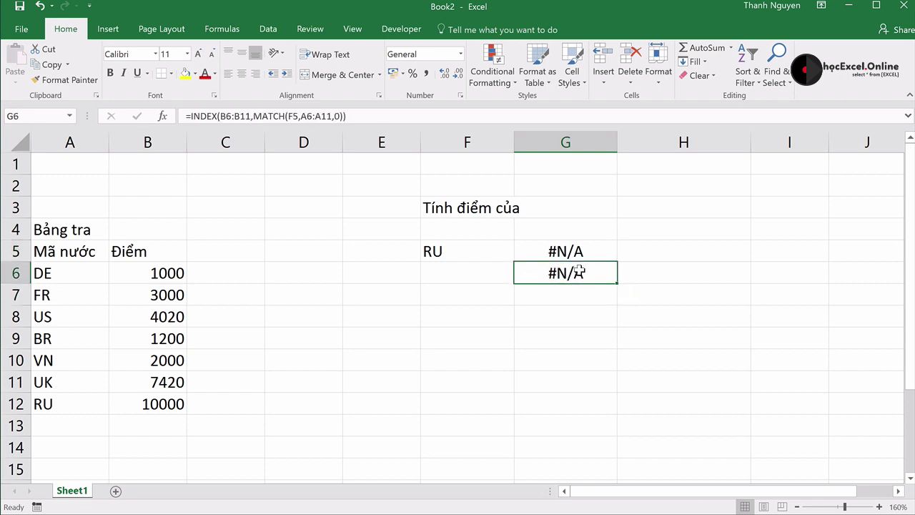
{"action": "left_click", "coordinate": [586, 251]}
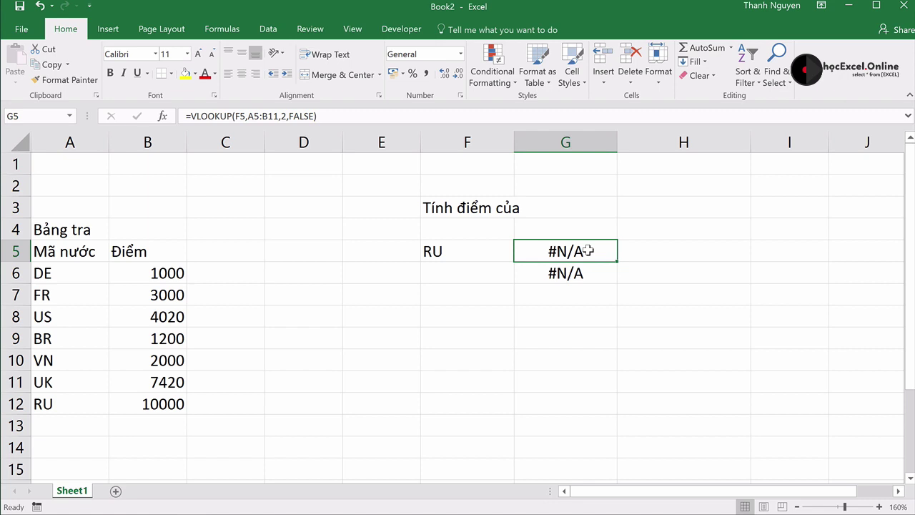
{"action": "left_click", "coordinate": [583, 272]}
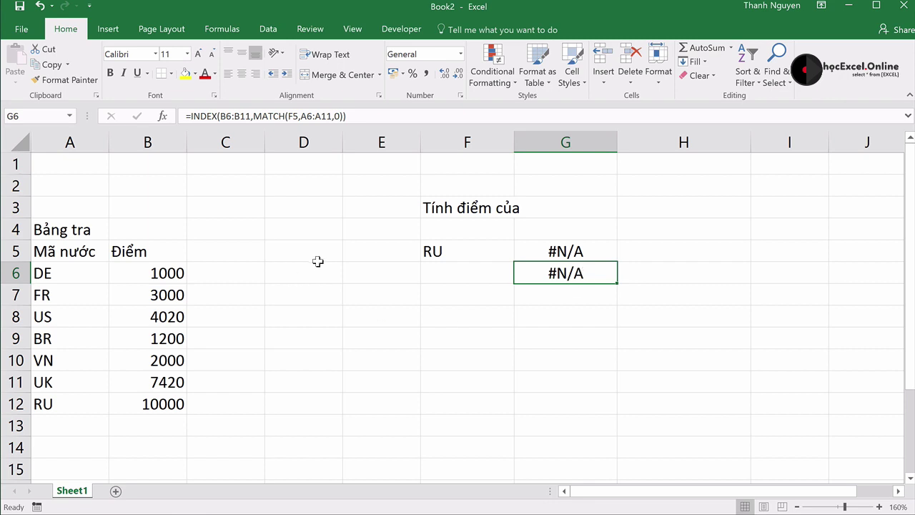
- Change G6's INDEX result range from B6:B11 to the whole column B
{"action": "key", "text": "F2"}
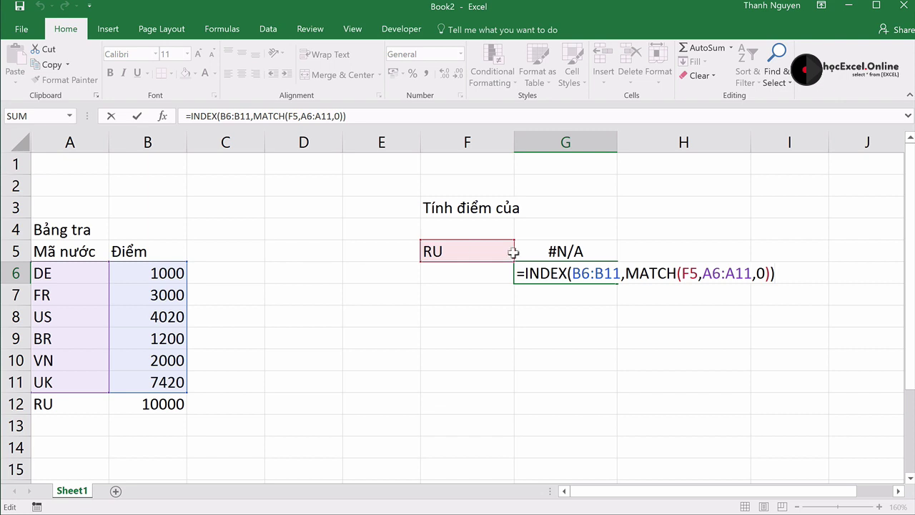
{"action": "left_click", "coordinate": [591, 273]}
{"action": "key", "text": "BackSpace"}
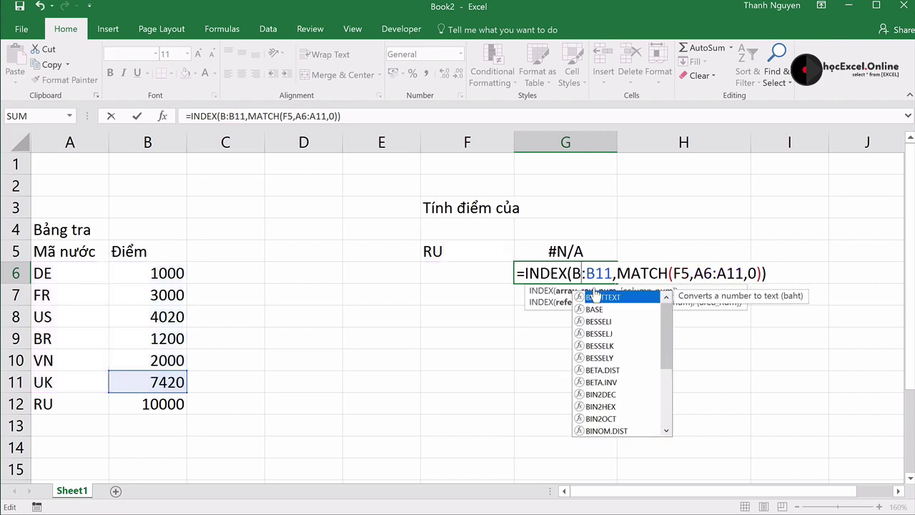
{"action": "key", "text": "Escape"}
{"action": "key", "text": "Right"}
{"action": "key", "text": "shift+Right"}
{"action": "key", "text": "shift+Right"}
{"action": "key", "text": "Delete"}
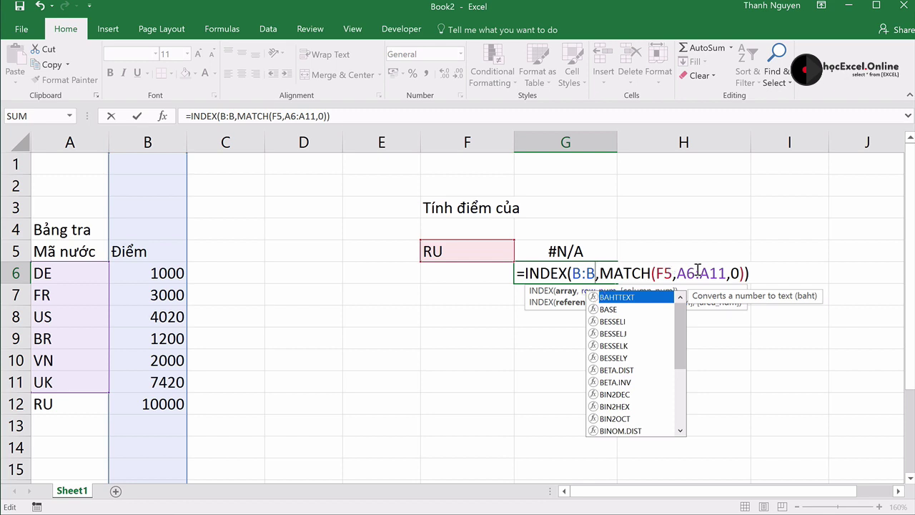
- Change the MATCH range to column A, giving 10000 for RU; G5 still shows #N/A
{"action": "left_click", "coordinate": [692, 273]}
{"action": "key", "text": "BackSpace"}
{"action": "key", "text": "Escape"}
{"action": "key", "text": "Right"}
{"action": "key", "text": "Right"}
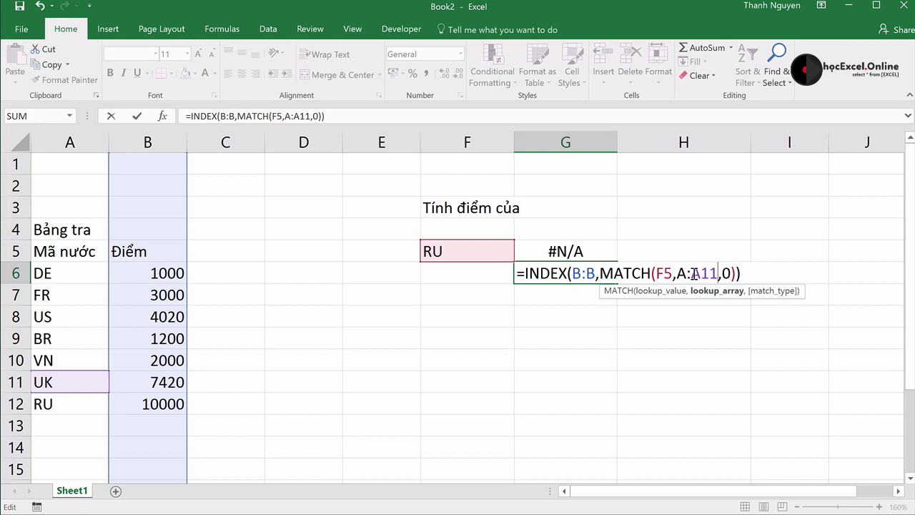
{"action": "key", "text": "BackSpace"}
{"action": "key", "text": "BackSpace"}
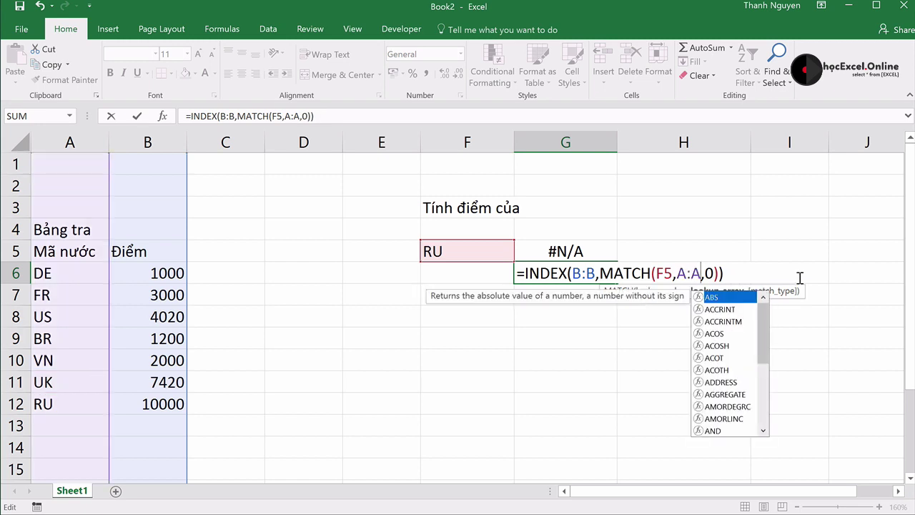
{"action": "key", "text": "Return"}
{"action": "left_click", "coordinate": [557, 270]}
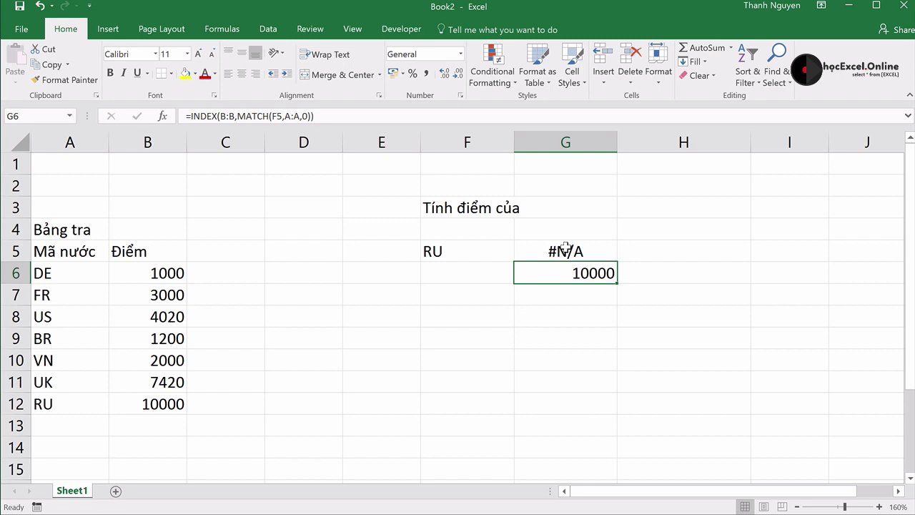
{"action": "left_click", "coordinate": [565, 248]}
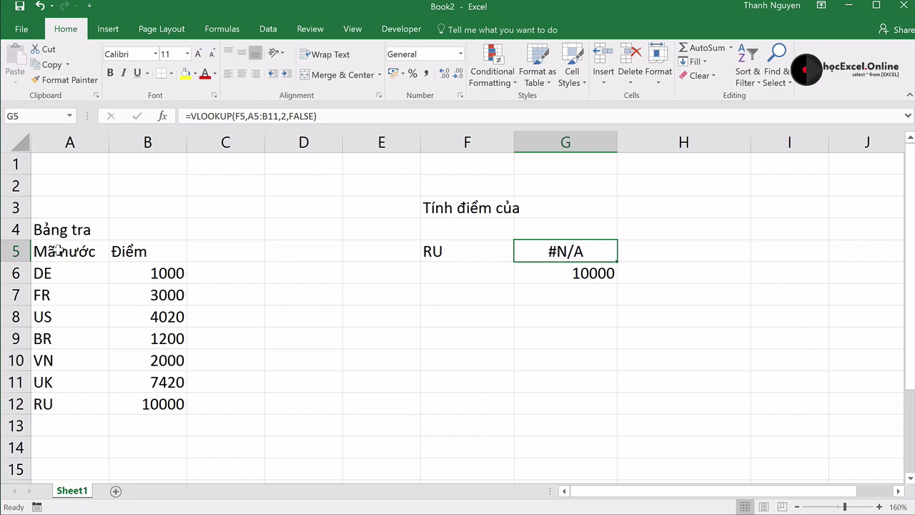
{"action": "mouse_move", "coordinate": [57, 250]}
{"action": "left_mouse_down"}
{"action": "mouse_move", "coordinate": [154, 389]}
{"action": "mouse_move", "coordinate": [152, 402]}
{"action": "left_mouse_up"}
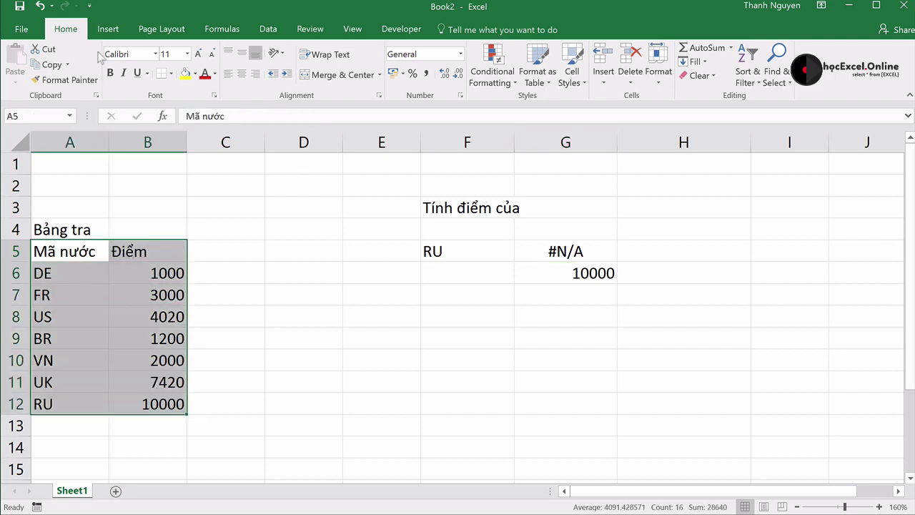
{"action": "left_click", "coordinate": [109, 30]}
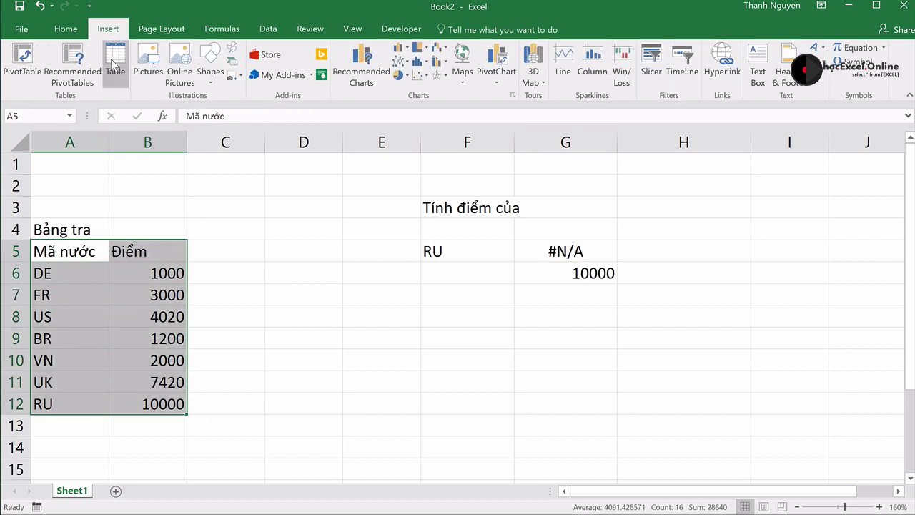
{"action": "left_click", "coordinate": [115, 63]}
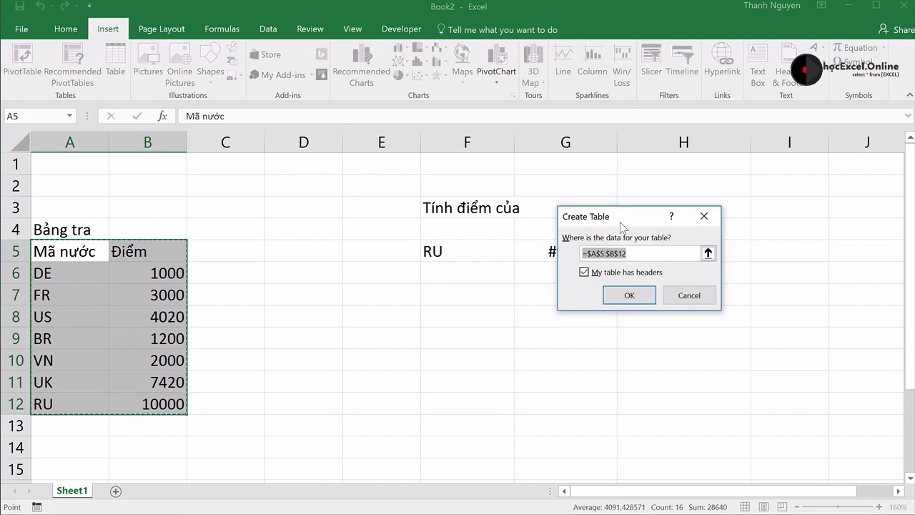
{"action": "left_click_drag", "start_coordinate": [619, 218], "coordinate": [358, 287]}
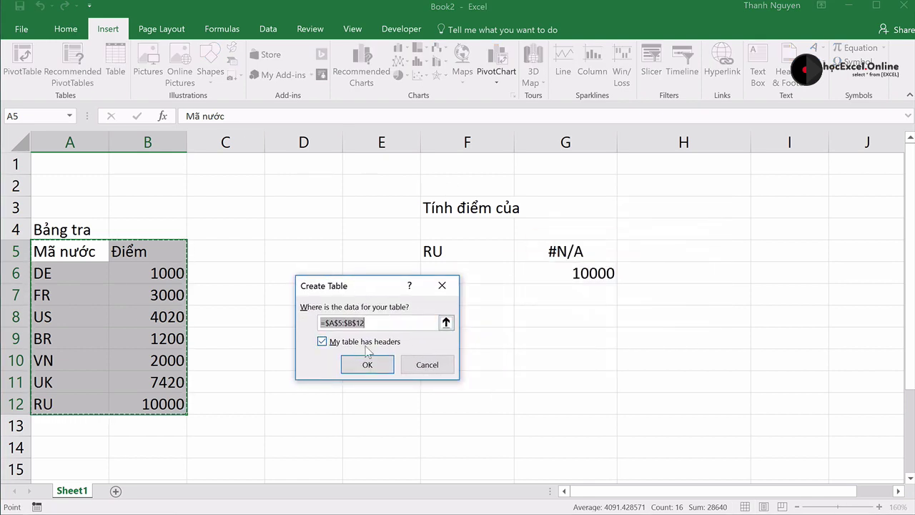
{"action": "left_click", "coordinate": [378, 365]}
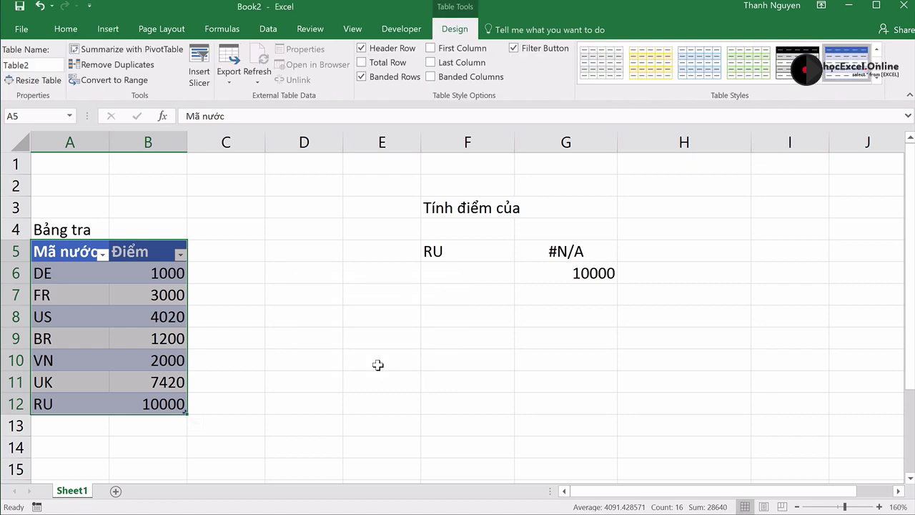
{"action": "left_click_drag", "start_coordinate": [109, 144], "coordinate": [124, 143]}
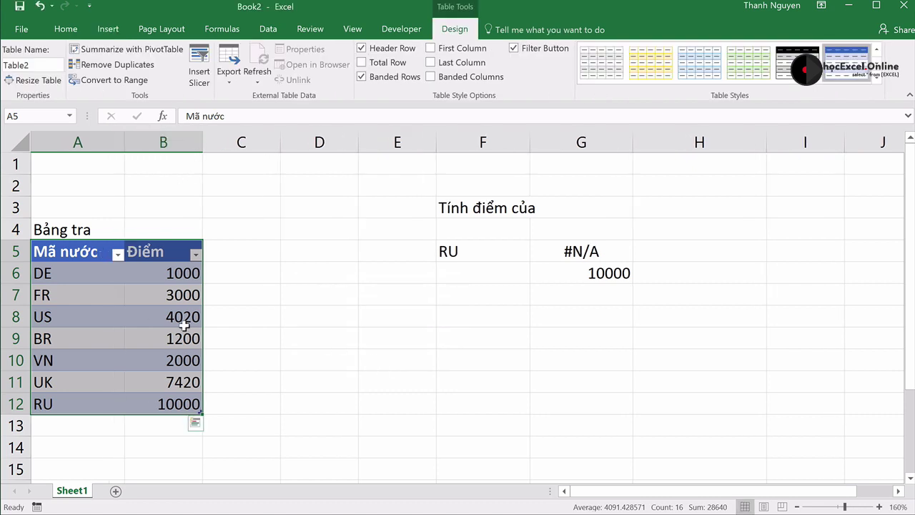
{"action": "left_click", "coordinate": [246, 321]}
{"action": "left_click", "coordinate": [79, 254]}
{"action": "left_click_drag", "start_coordinate": [154, 253], "coordinate": [176, 406]}
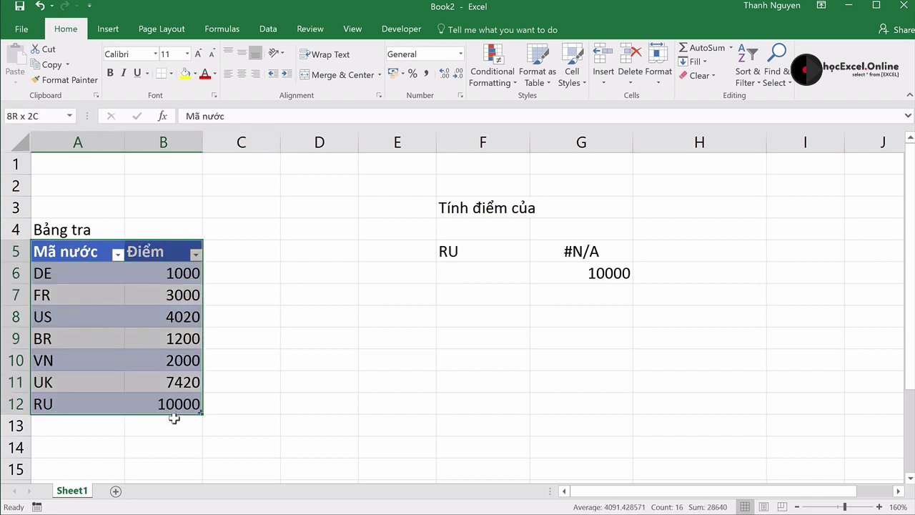
{"action": "left_click_drag", "start_coordinate": [372, 374], "coordinate": [373, 376]}
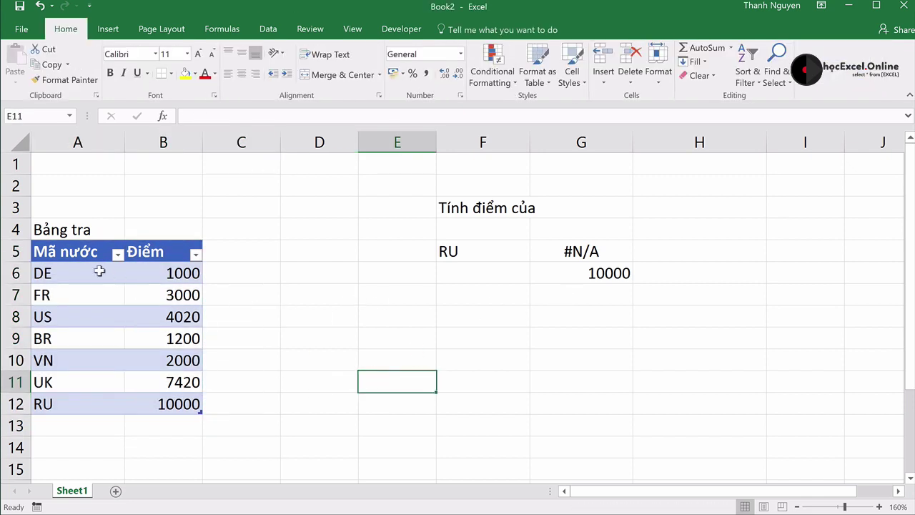
- Rename the score table from Table2 to bang_diem in the Table Name box
{"action": "left_click", "coordinate": [81, 250]}
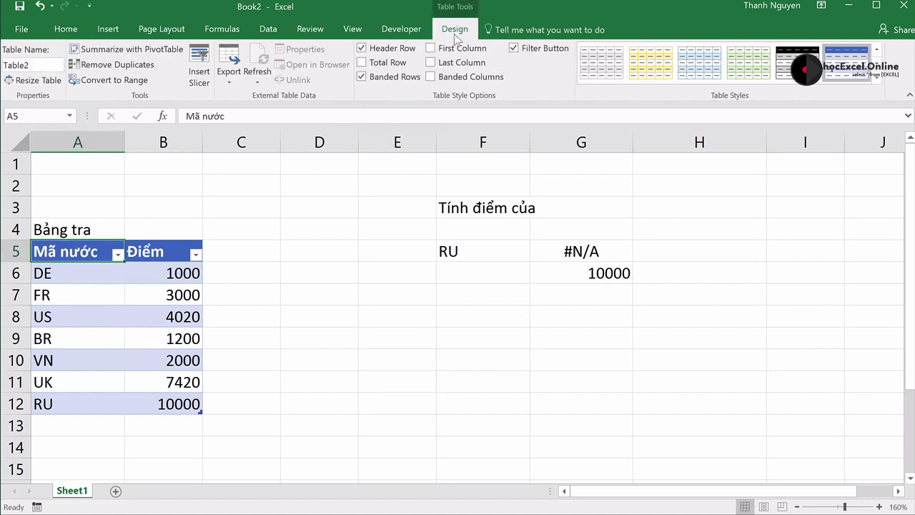
{"action": "left_click", "coordinate": [38, 66]}
{"action": "left_click", "coordinate": [39, 66]}
{"action": "double_click", "coordinate": [38, 65]}
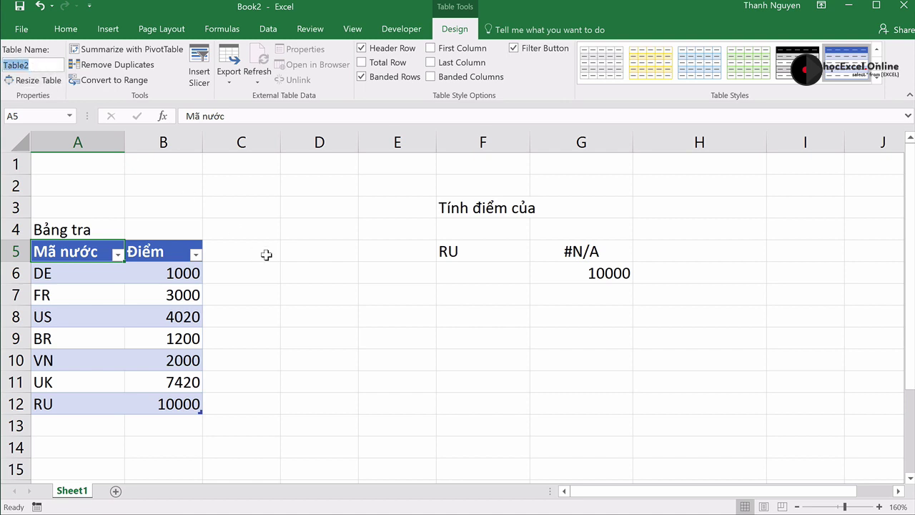
{"action": "type", "text": "bang_diem"}
{"action": "key", "text": "Return"}
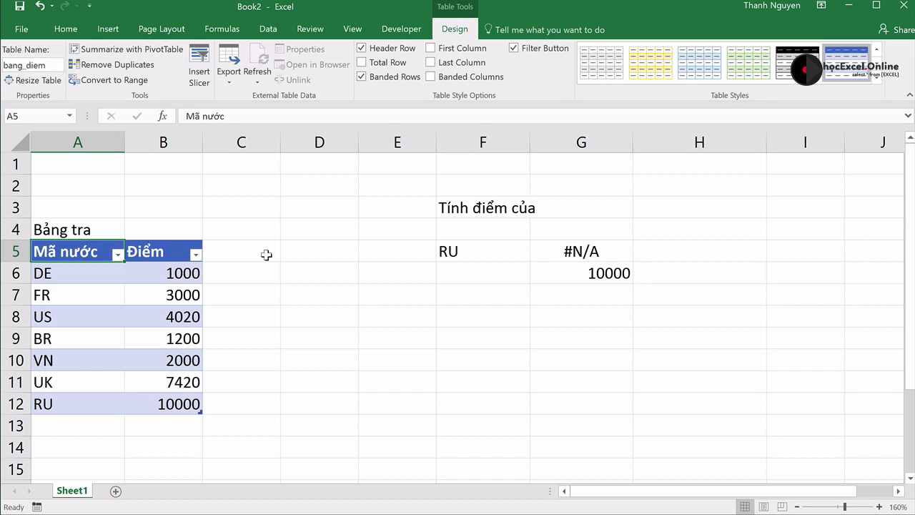
- Enter =VLOOKUP(F5,bang_diem,2,FALSE) in G7, returning 10000 for RU
{"action": "left_click", "coordinate": [547, 296]}
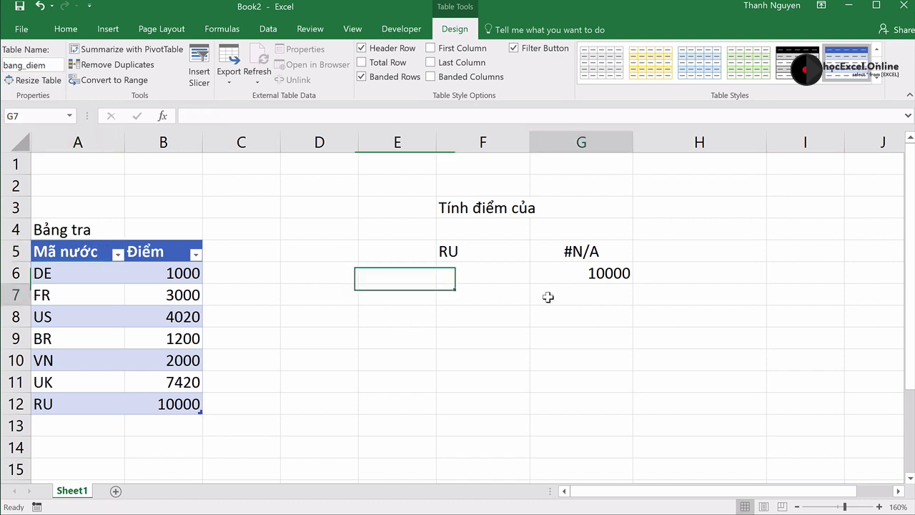
{"action": "type", "text": "="}
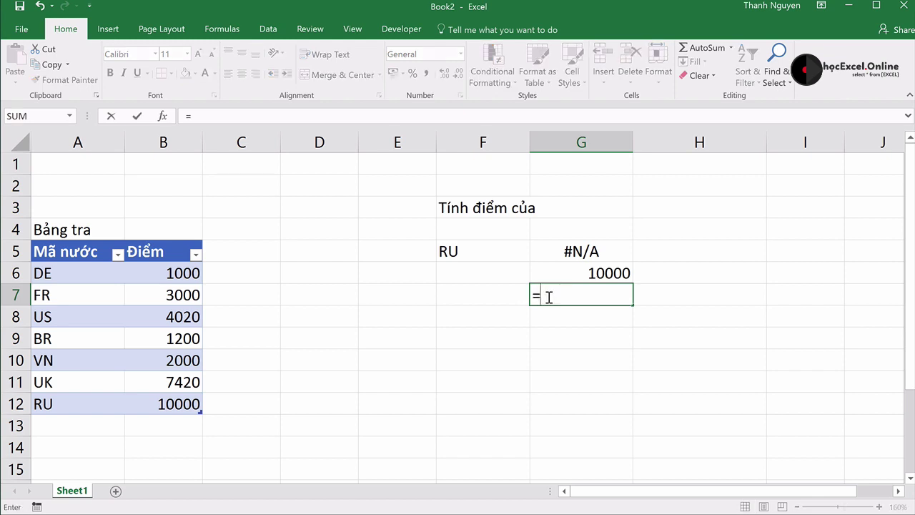
{"action": "type", "text": "V"}
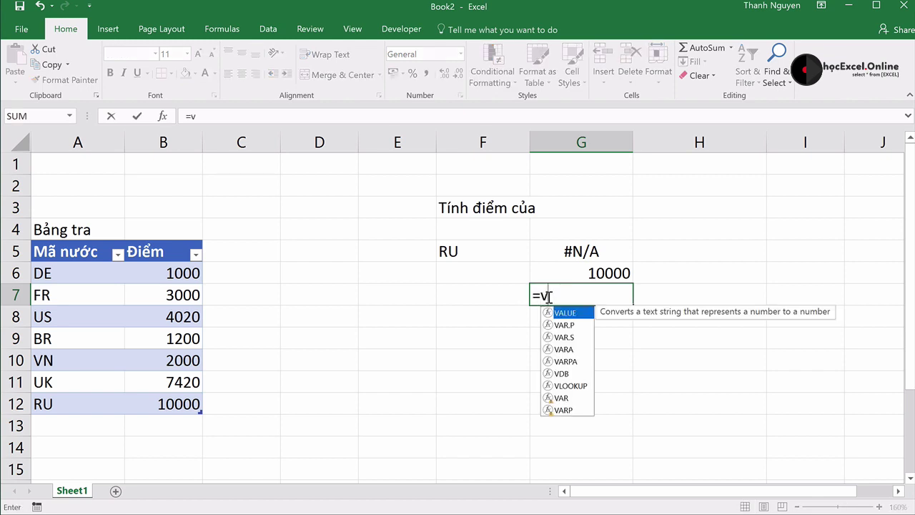
{"action": "type", "text": "L"}
{"action": "key", "text": "Tab"}
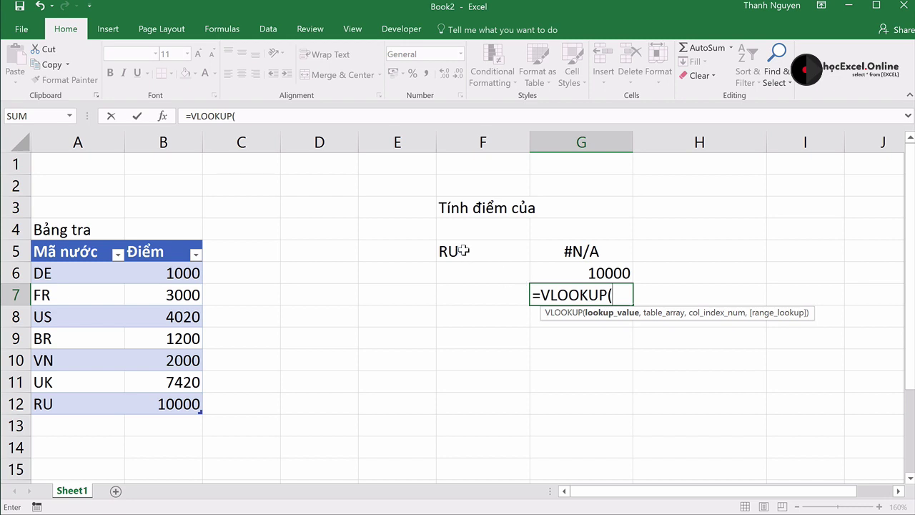
{"action": "left_click", "coordinate": [464, 250]}
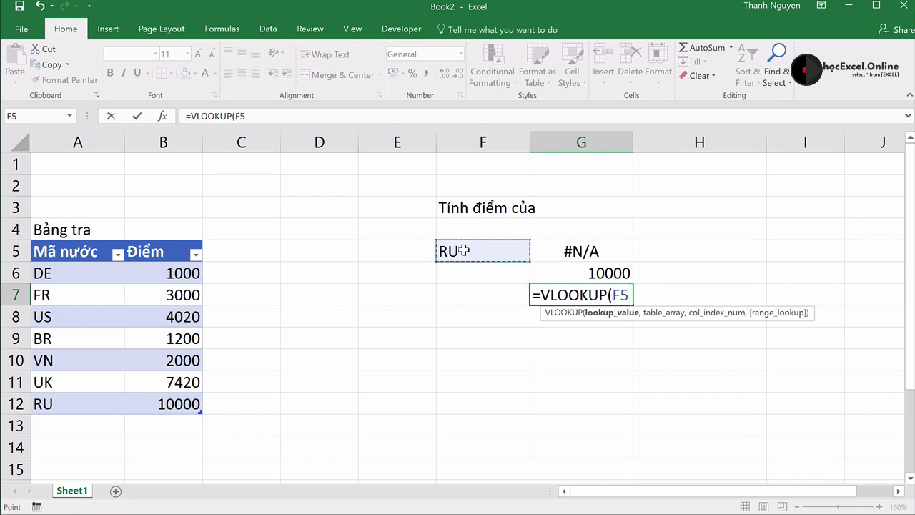
{"action": "type", "text": ",ban"}
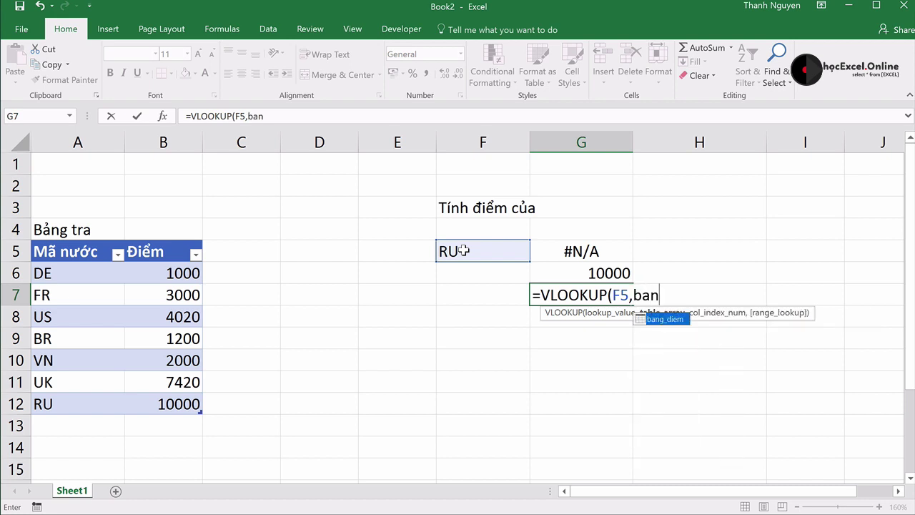
{"action": "type", "text": "g_diem"}
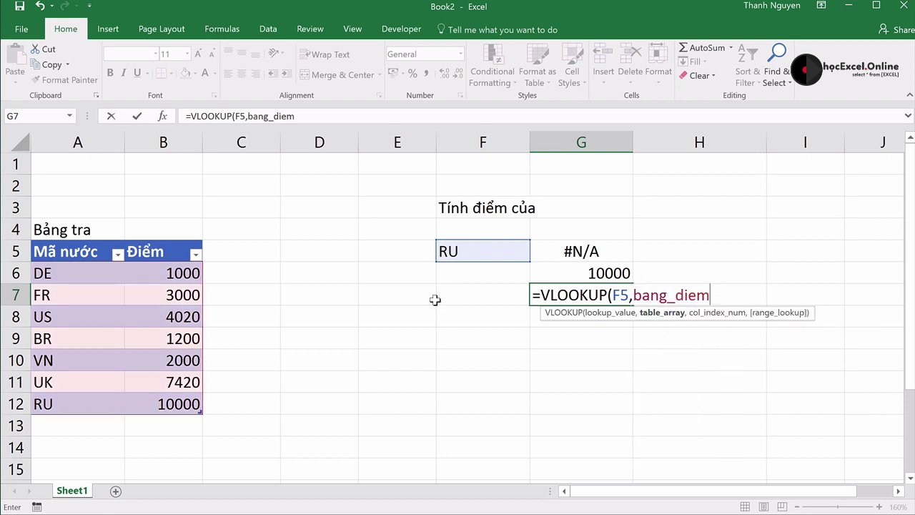
{"action": "type", "text": ","}
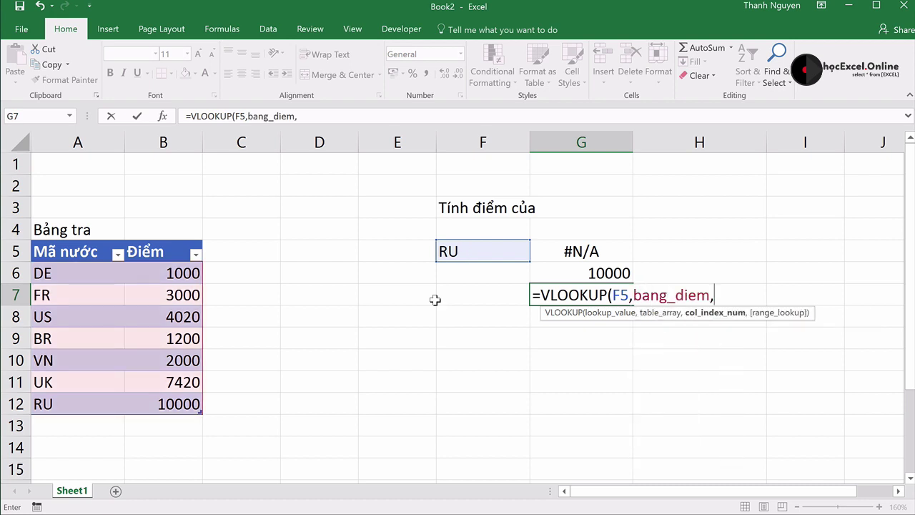
{"action": "type", "text": "2,"}
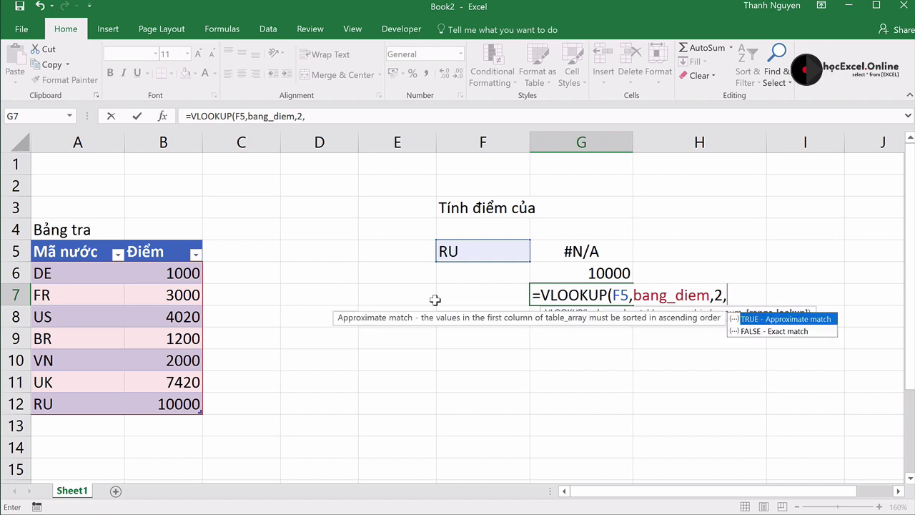
{"action": "key", "text": "Down"}
{"action": "key", "text": "Tab"}
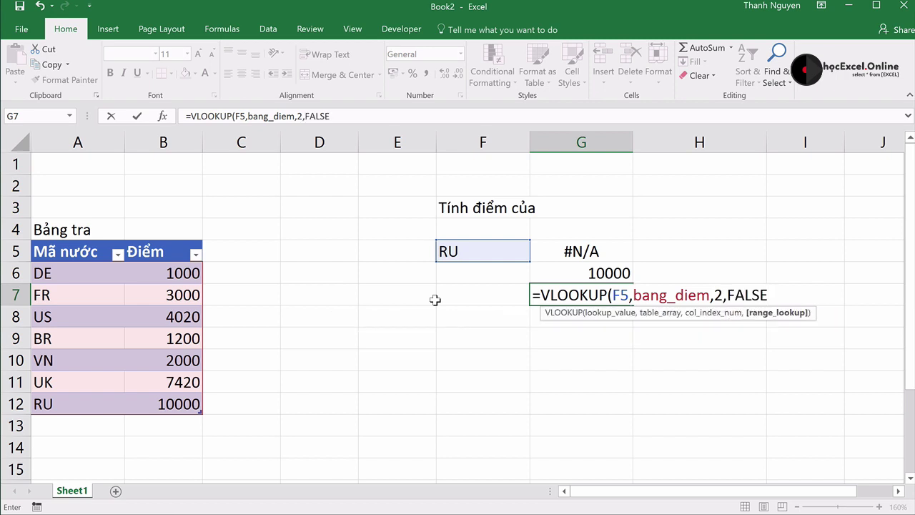
{"action": "key", "text": "Return"}
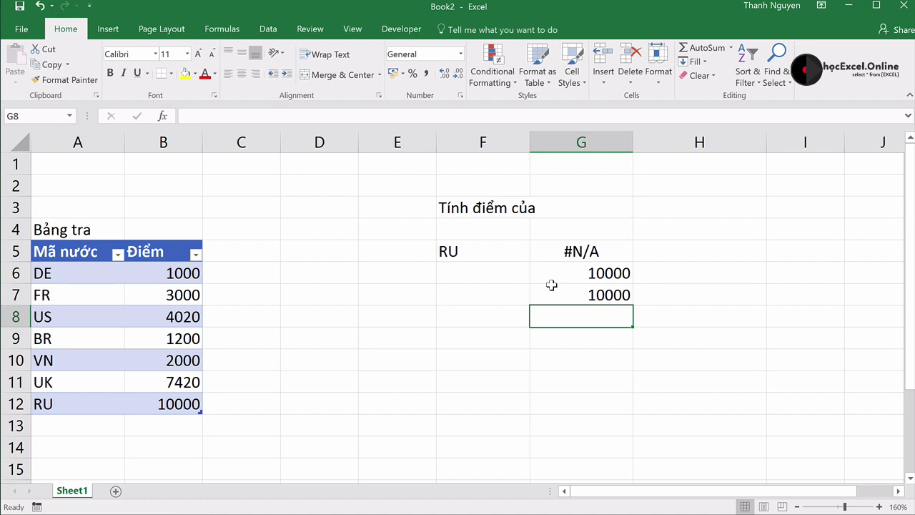
{"action": "left_click", "coordinate": [577, 296]}
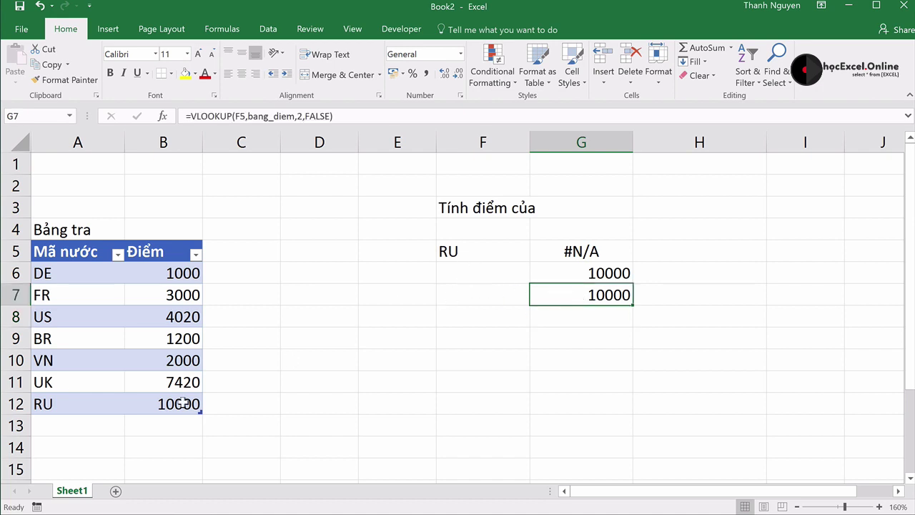
{"action": "left_click", "coordinate": [93, 429]}
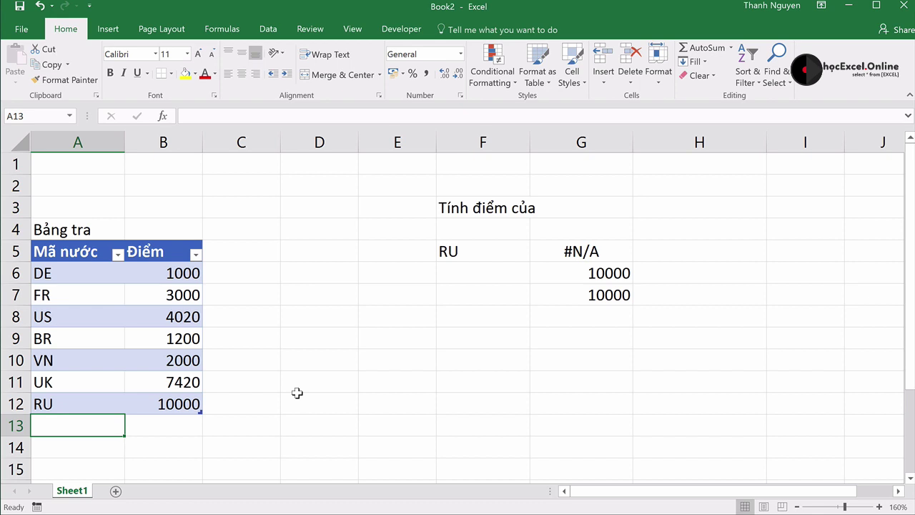
- Add CN scoring 999 in row 13 and set the lookup code in F5 to CN
{"action": "type", "text": "CN"}
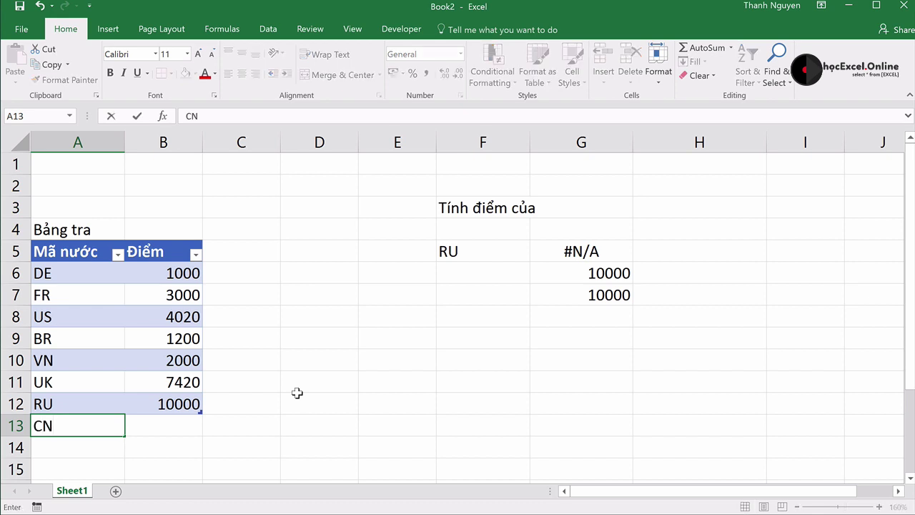
{"action": "key", "text": "Tab"}
{"action": "type", "text": "99"}
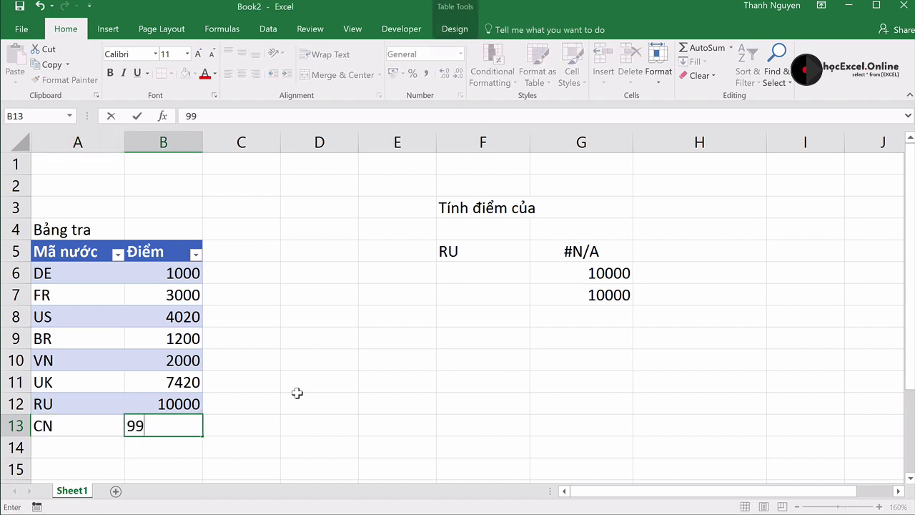
{"action": "type", "text": "9"}
{"action": "key", "text": "Return"}
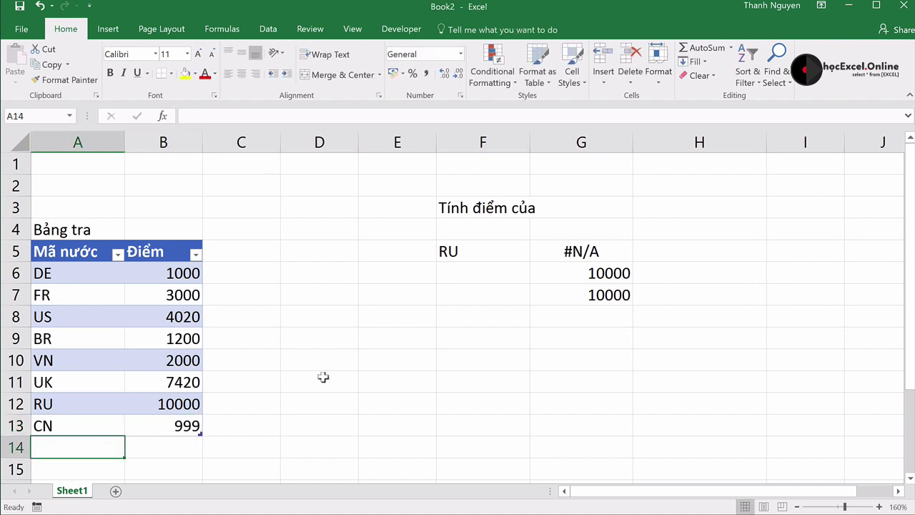
{"action": "left_click", "coordinate": [482, 251]}
{"action": "type", "text": "CN"}
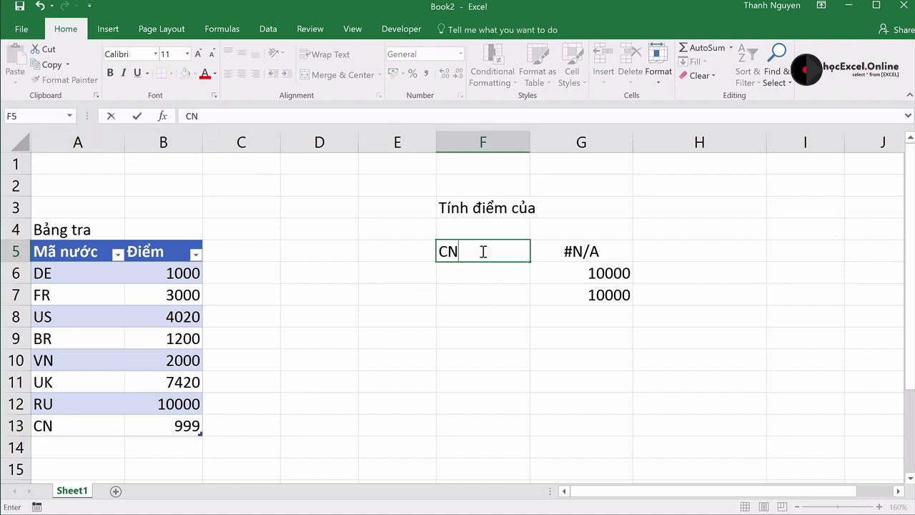
{"action": "key", "text": "Return"}
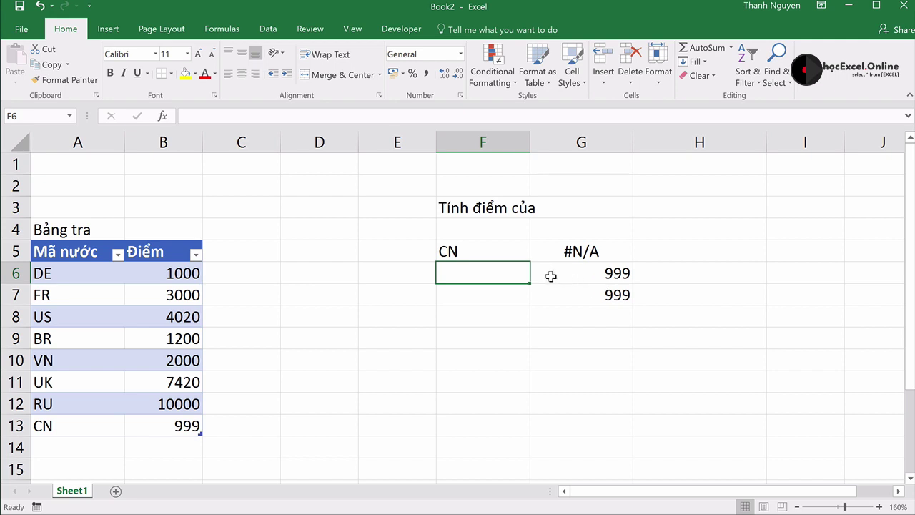
- Verify G6 and G7 both return 999 and B13 holds CN's score
{"action": "left_click", "coordinate": [595, 271]}
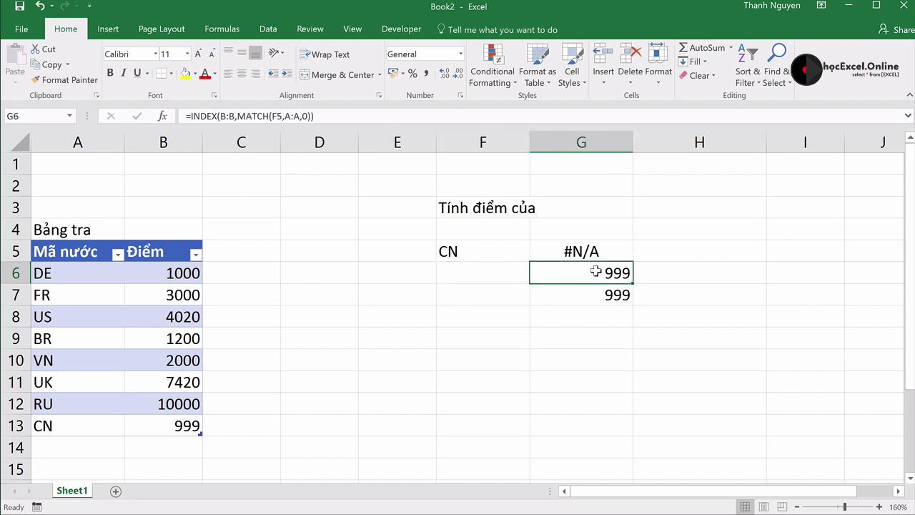
{"action": "left_click", "coordinate": [580, 298]}
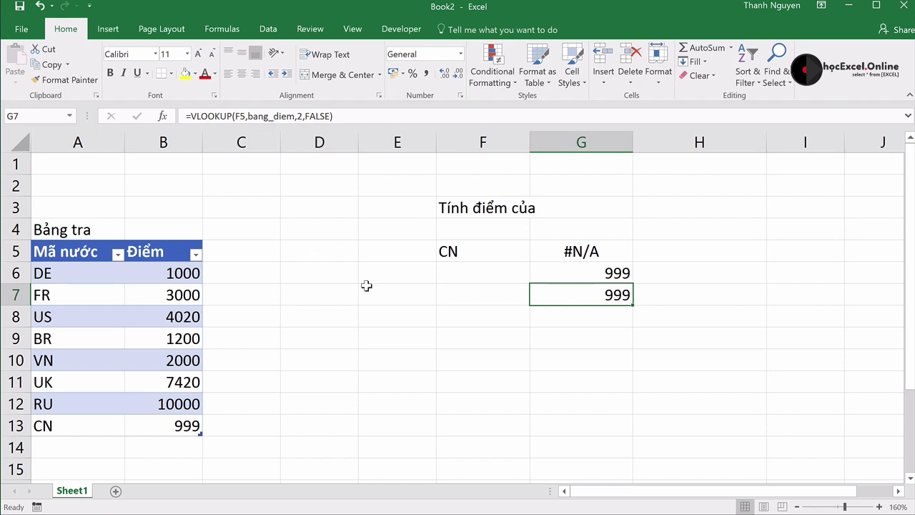
{"action": "left_click", "coordinate": [64, 443]}
{"action": "left_click", "coordinate": [135, 426]}
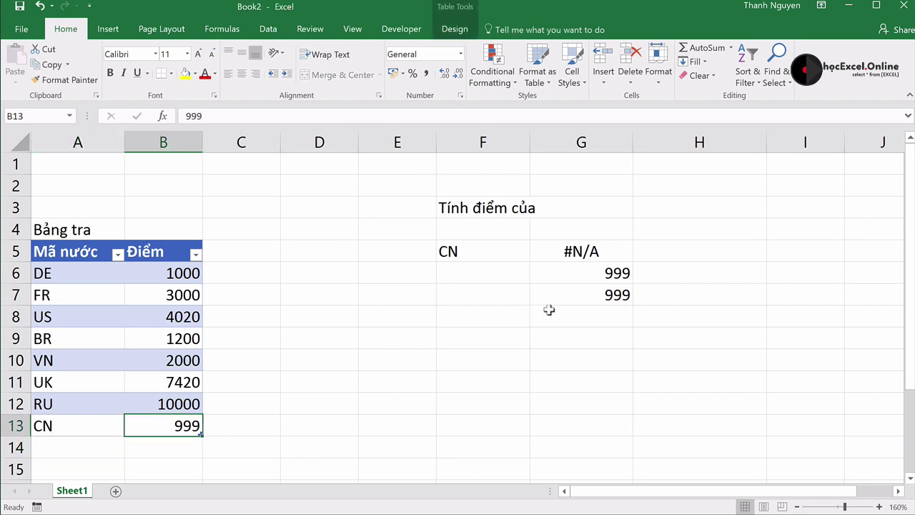
{"action": "left_click", "coordinate": [578, 310]}
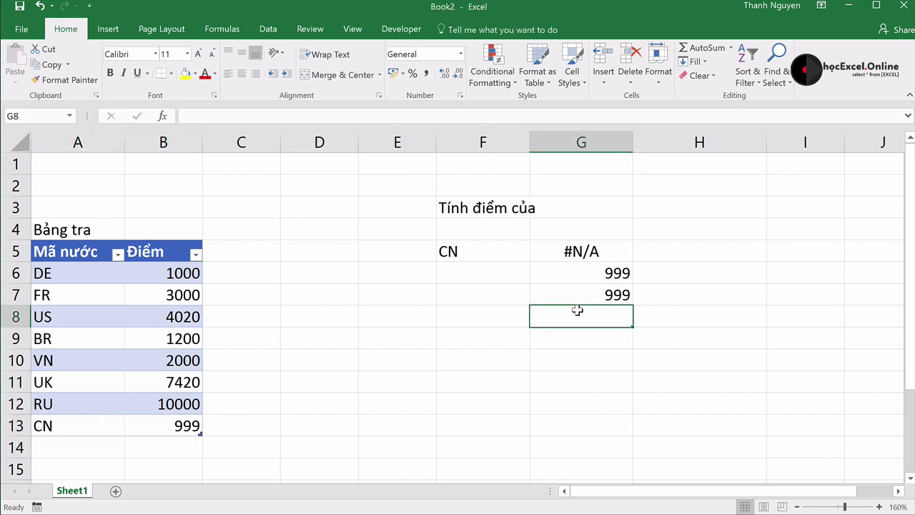
- Enter =SUM(bang_diem[Điểm]) in G8 by selecting the Điểm scores, totalling 29639
{"action": "type", "text": "="}
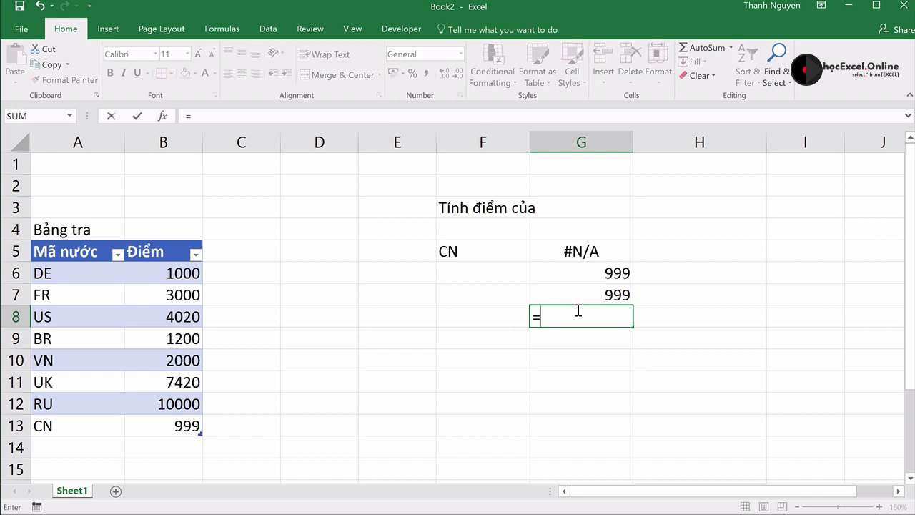
{"action": "type", "text": "sum("}
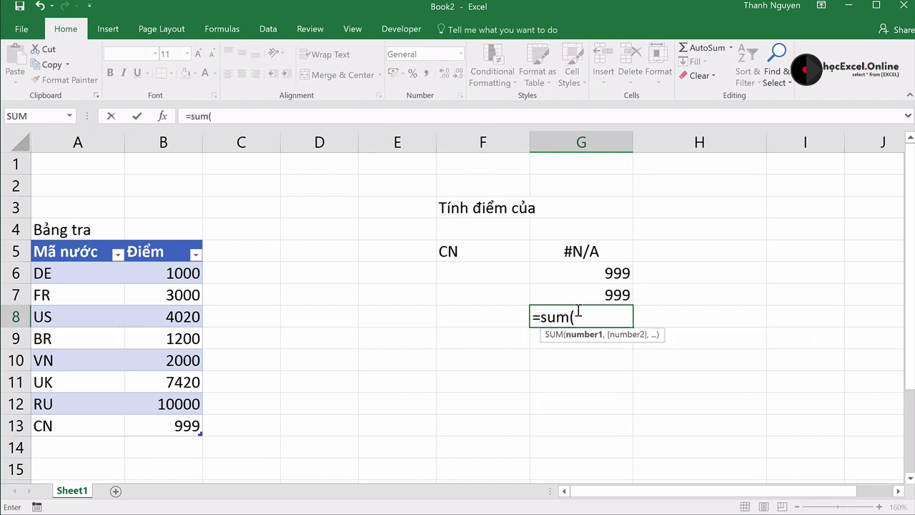
{"action": "left_click_drag", "start_coordinate": [172, 277], "coordinate": [184, 422]}
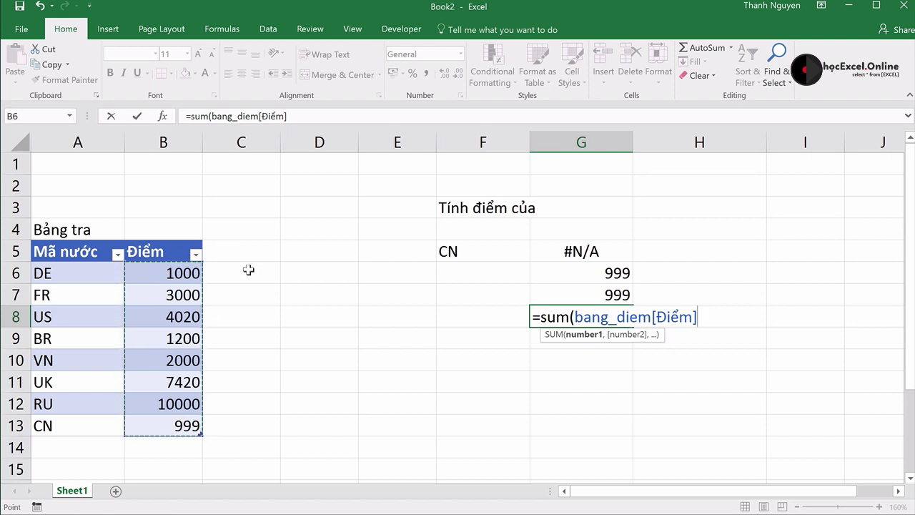
{"action": "left_click_drag", "start_coordinate": [247, 267], "coordinate": [261, 420]}
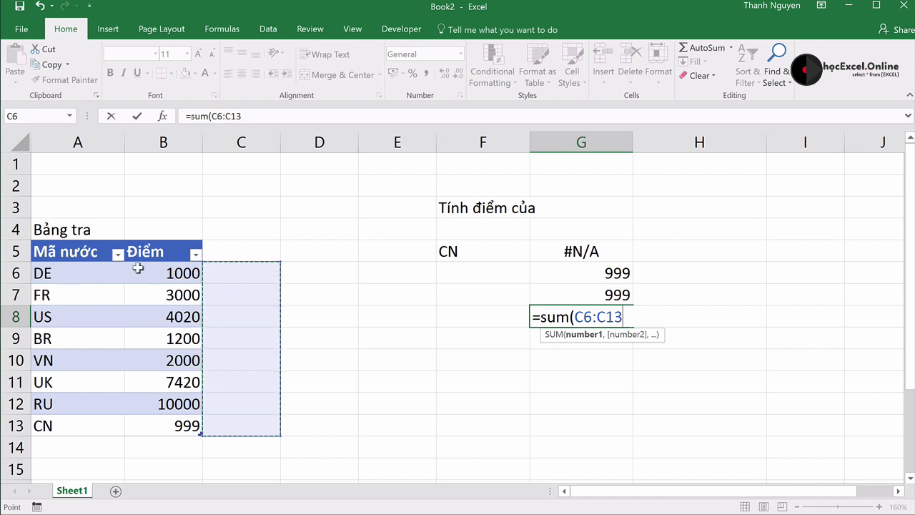
{"action": "left_click", "coordinate": [162, 273]}
{"action": "left_click_drag", "start_coordinate": [161, 273], "coordinate": [166, 415]}
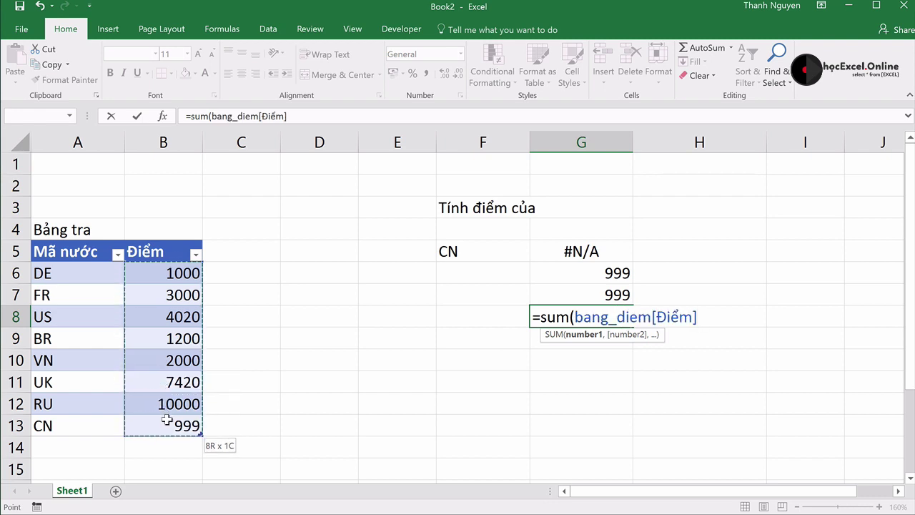
{"action": "left_click_drag", "start_coordinate": [166, 415], "coordinate": [166, 420]}
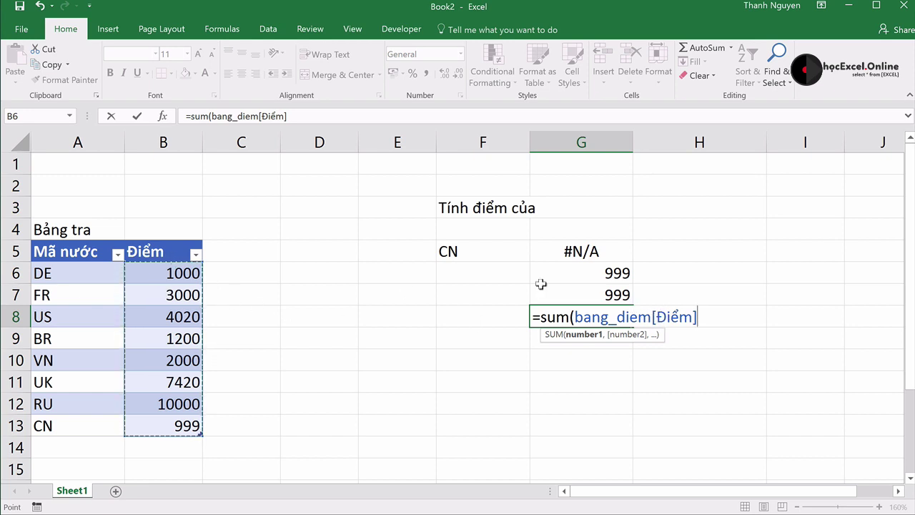
{"action": "key", "text": "Return"}
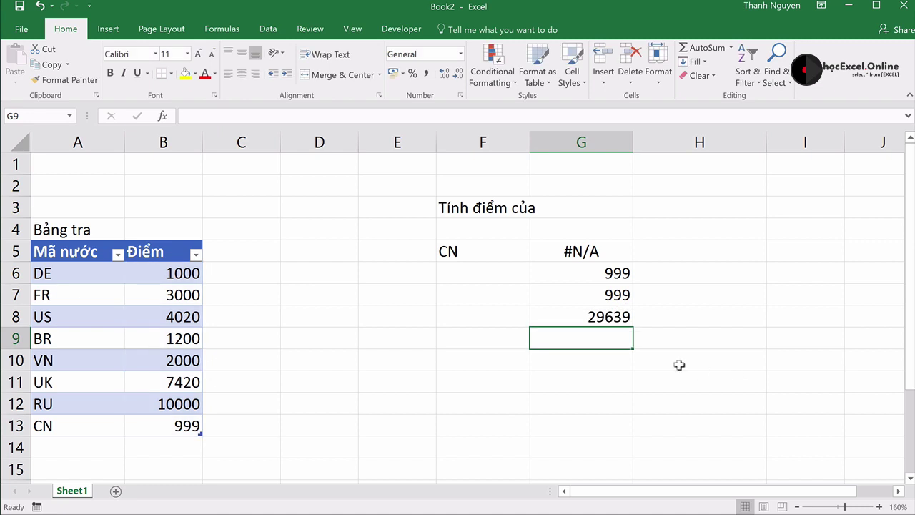
- Add AU scoring 1000 in row 14 and confirm G8's total rises to 30639
{"action": "left_click", "coordinate": [614, 318]}
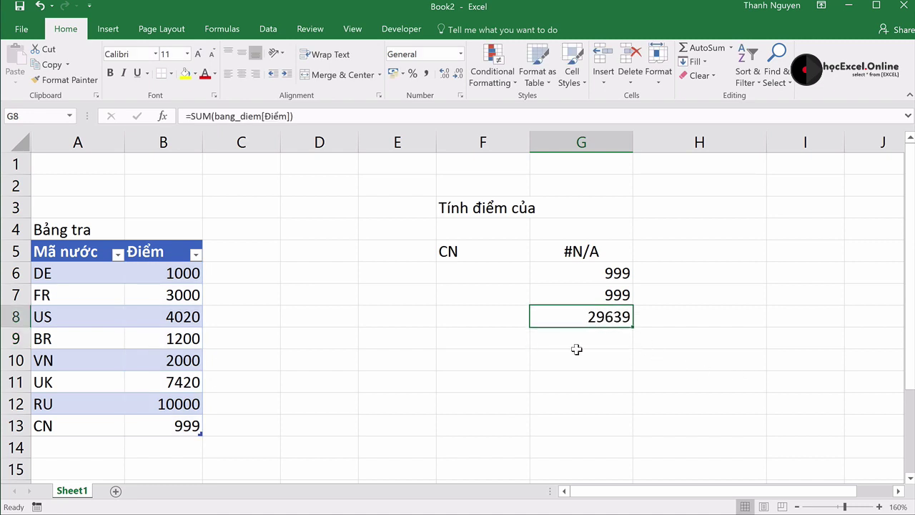
{"action": "left_click", "coordinate": [161, 447]}
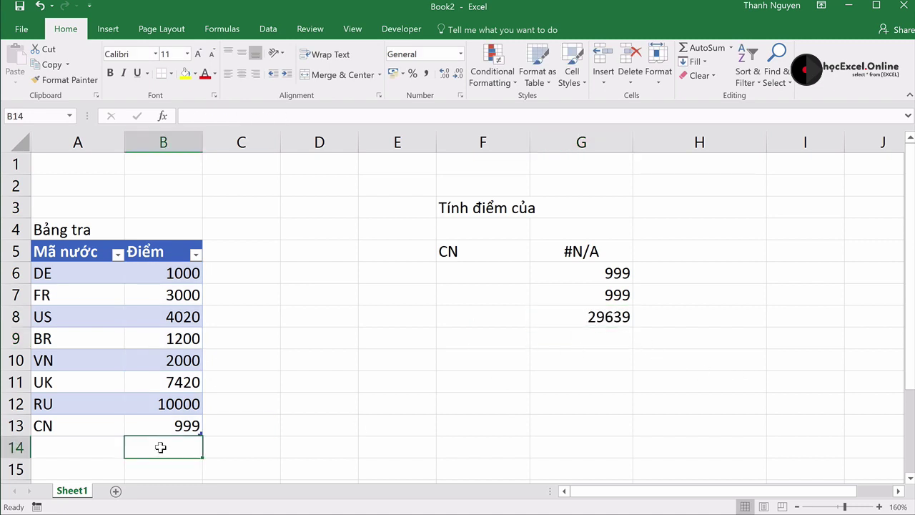
{"action": "left_click", "coordinate": [111, 445]}
{"action": "type", "text": "A"}
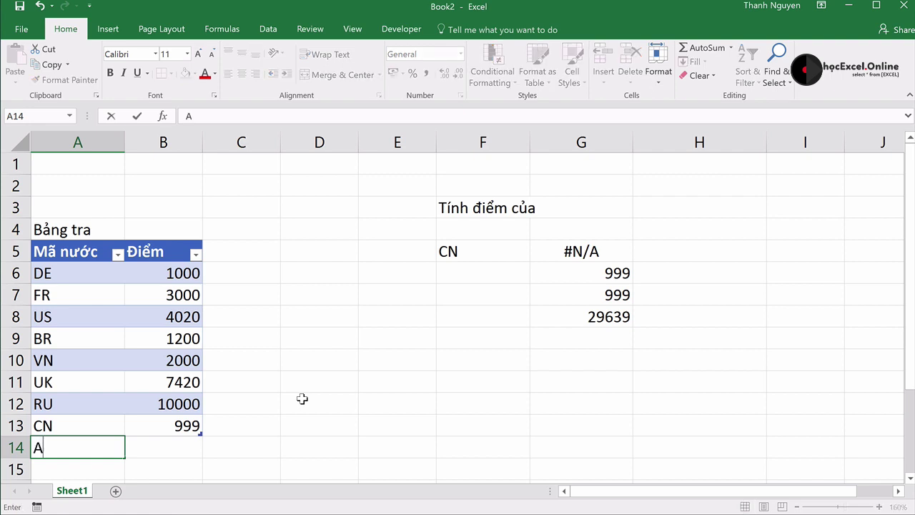
{"action": "type", "text": "U"}
{"action": "key", "text": "Tab"}
{"action": "type", "text": "10"}
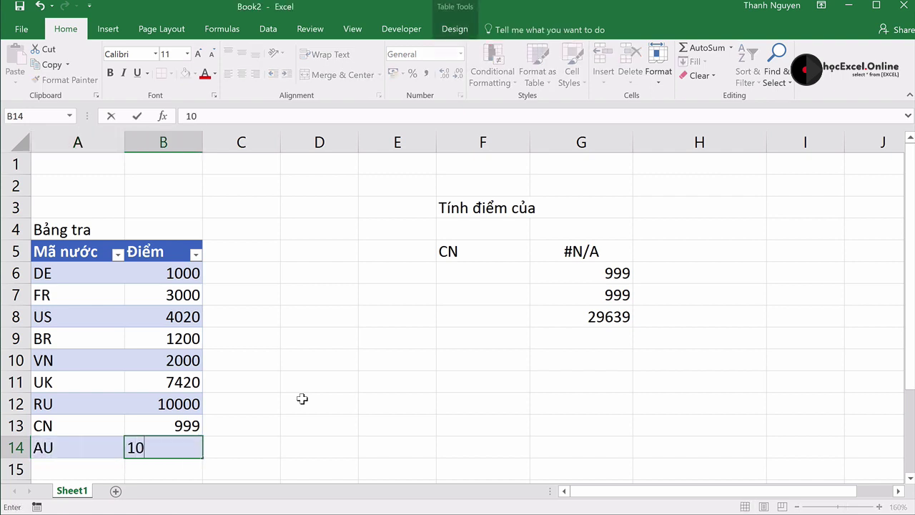
{"action": "type", "text": "00"}
{"action": "key", "text": "Return"}
{"action": "left_click", "coordinate": [568, 316]}
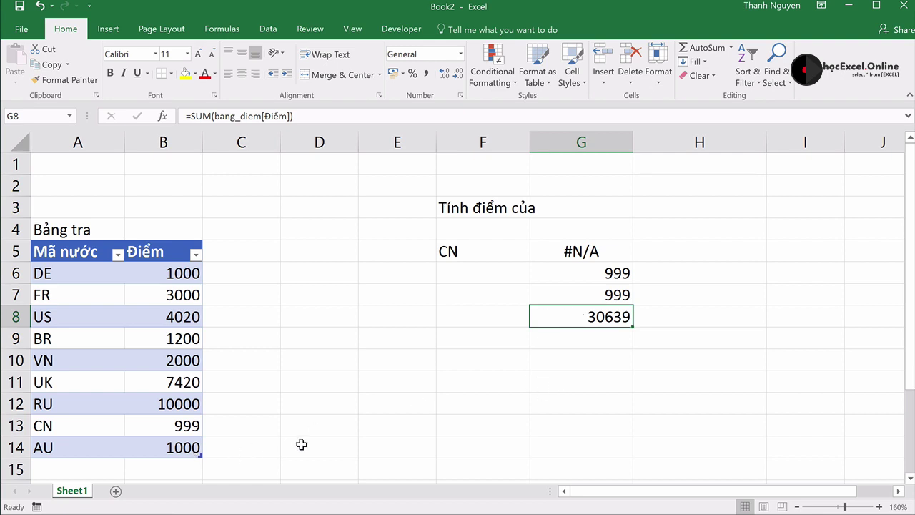
{"action": "left_click", "coordinate": [77, 449]}
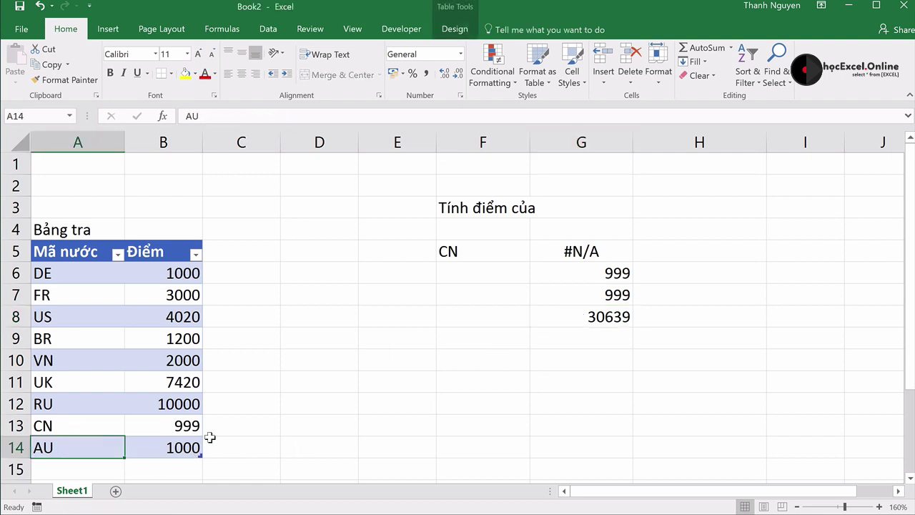
{"action": "left_click", "coordinate": [591, 316]}
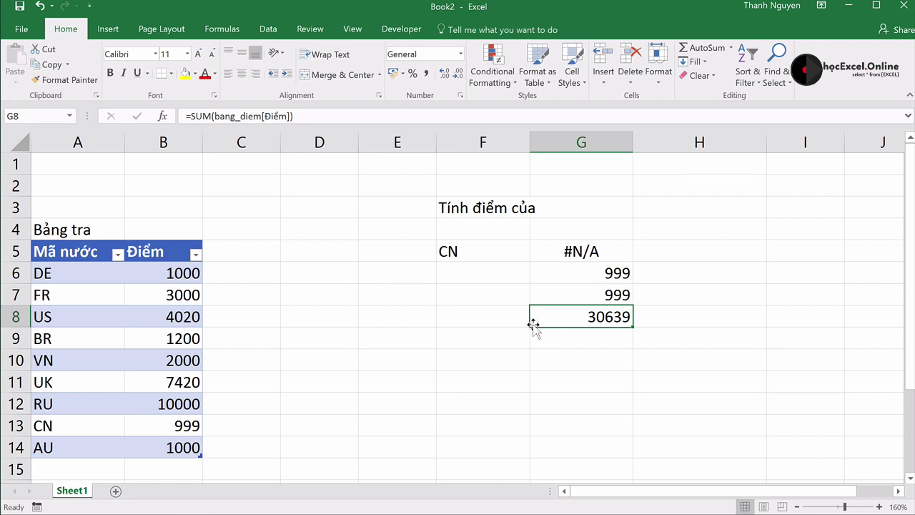
{"action": "left_click", "coordinate": [559, 342]}
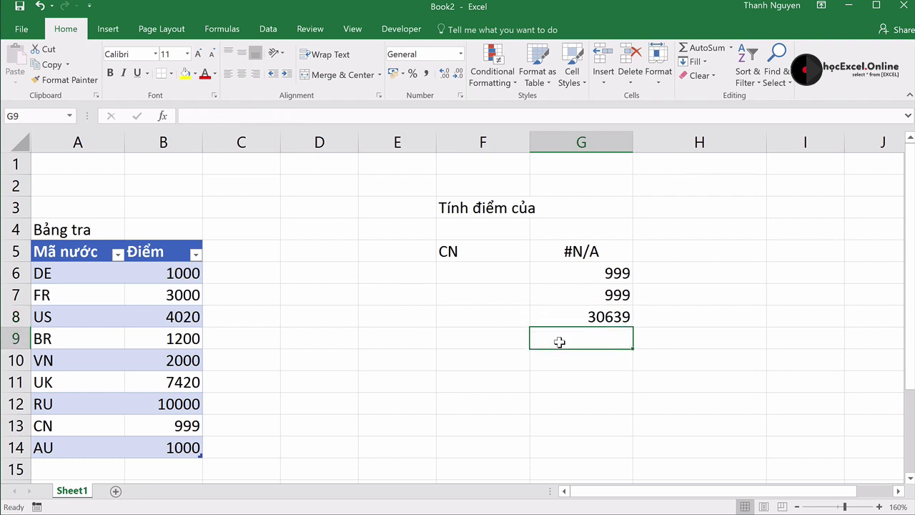
- Enter =SUM(bang_diem[Điểm]) in G9 via the Điểm header edge, giving 30639
{"action": "type", "text": "=sum*"}
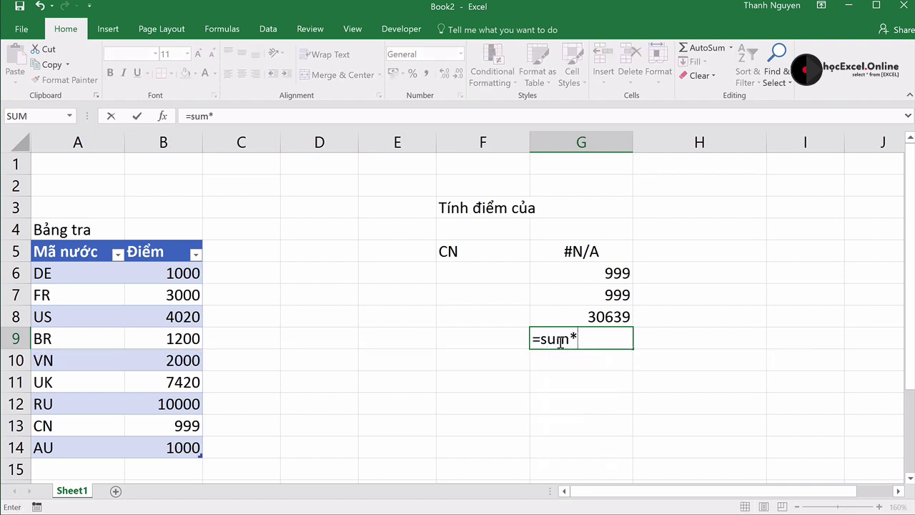
{"action": "key", "text": "BackSpace"}
{"action": "type", "text": "("}
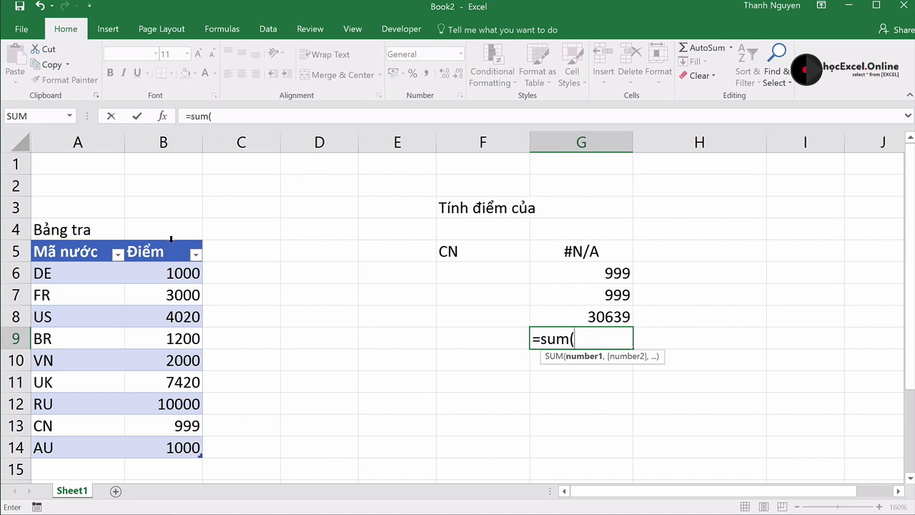
{"action": "left_click", "coordinate": [171, 239]}
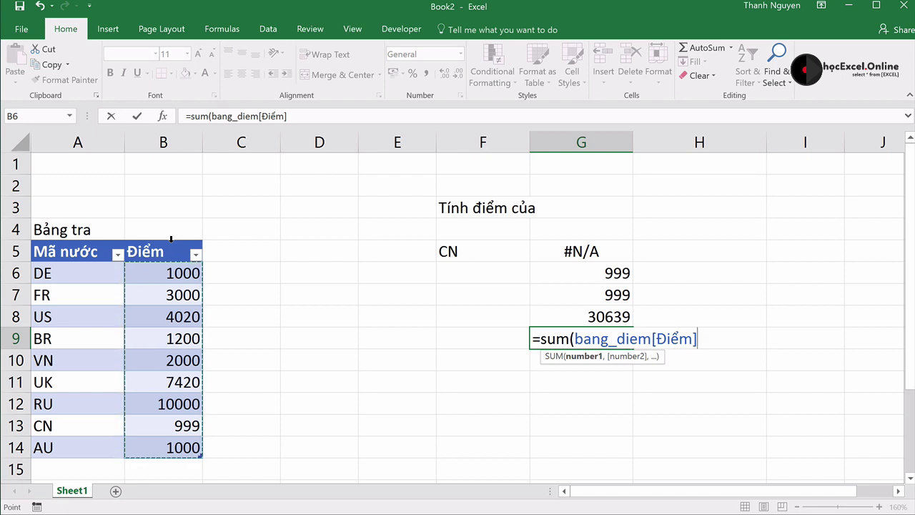
{"action": "type", "text": ")"}
{"action": "key", "text": "Return"}
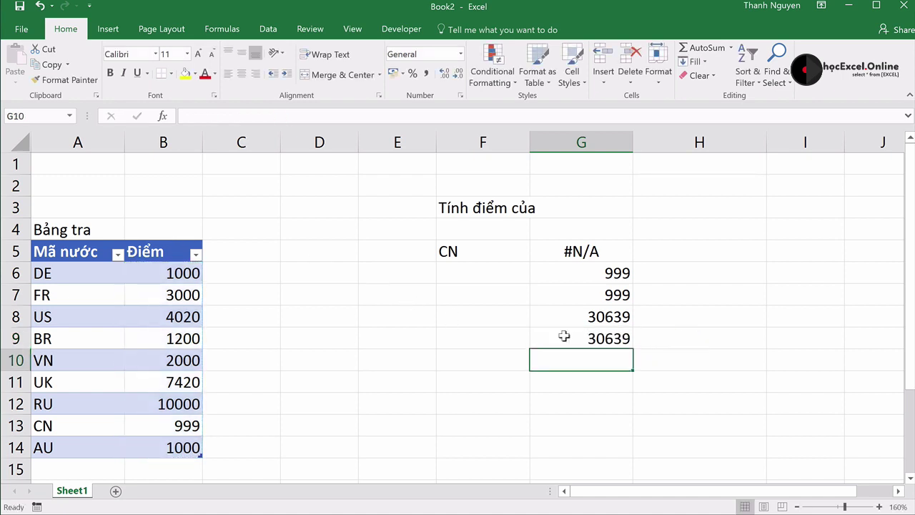
- Compare the results in G6 through G10 and reopen G9's formula
{"action": "left_click", "coordinate": [564, 336]}
{"action": "left_click_drag", "start_coordinate": [598, 271], "coordinate": [597, 364]}
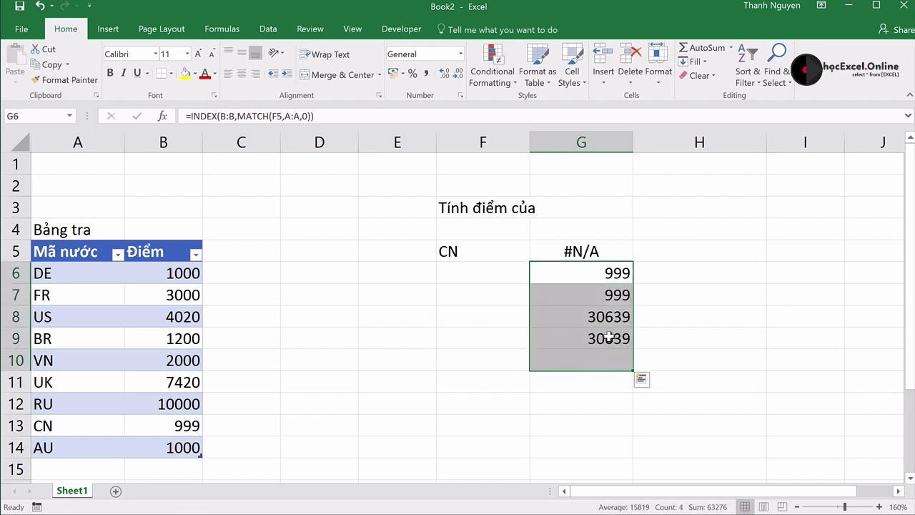
{"action": "left_click", "coordinate": [610, 337]}
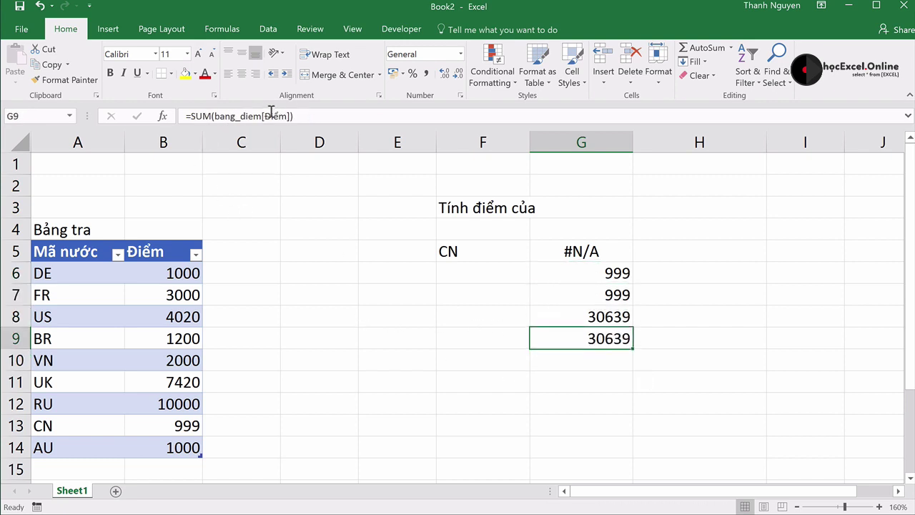
{"action": "left_click", "coordinate": [306, 116]}
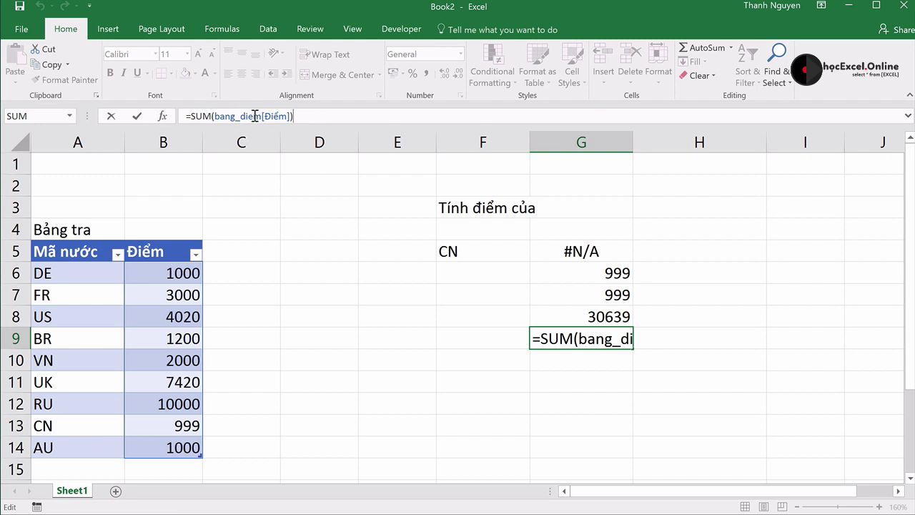